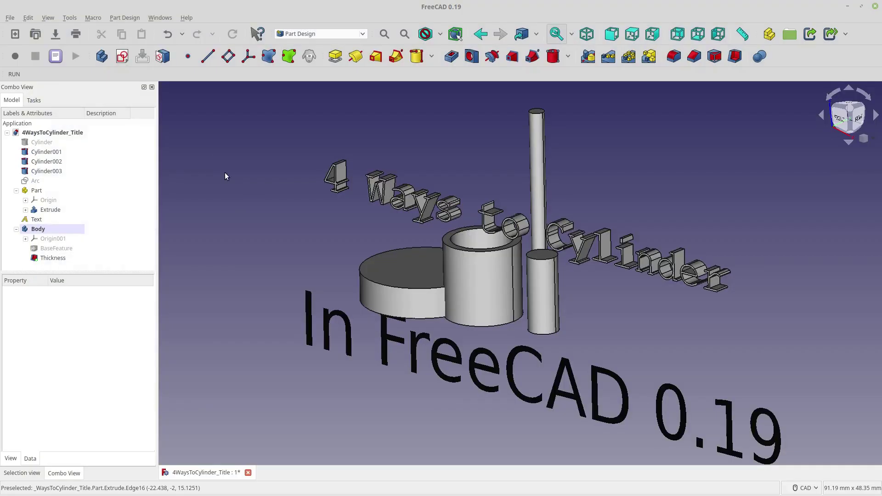
# Create a new document with a body and start an Additive Cylinder of 5 mm radius.
pyautogui.click(15, 34)
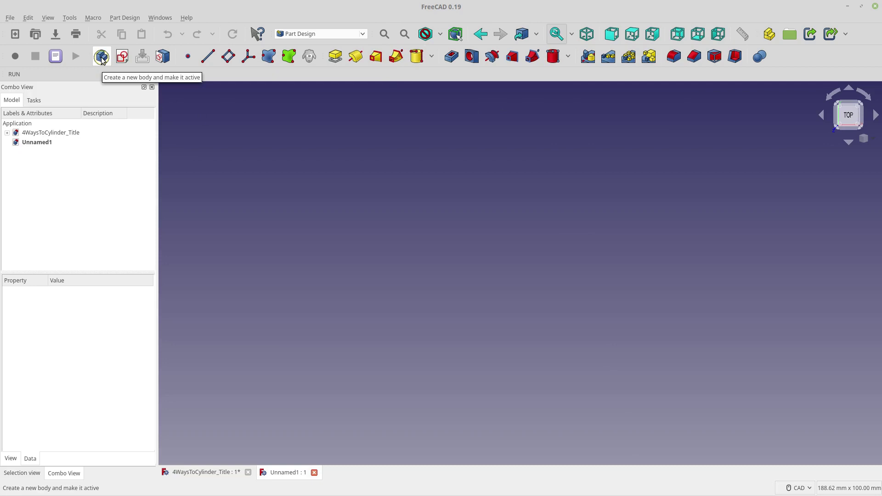
pyautogui.click(101, 57)
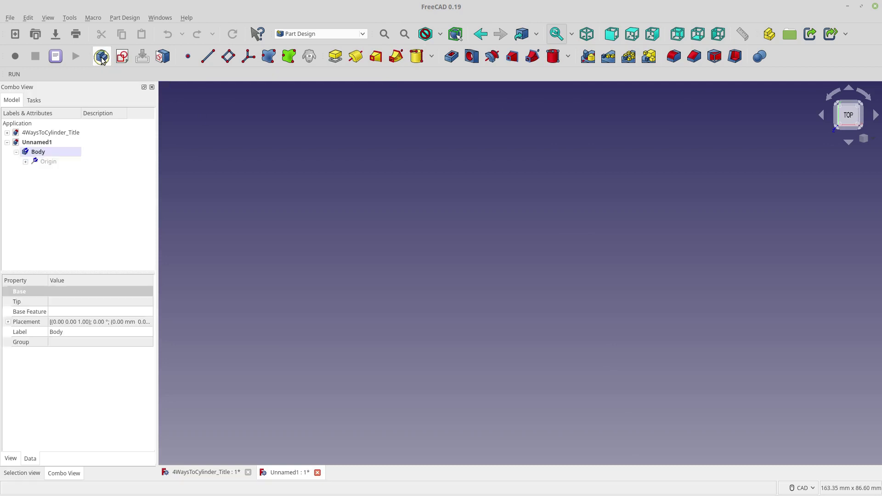
pyautogui.click(432, 57)
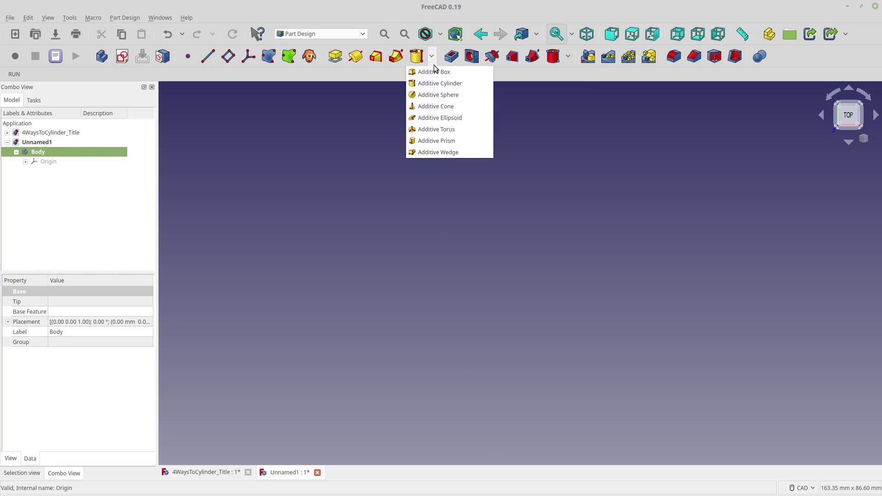
pyautogui.click(436, 84)
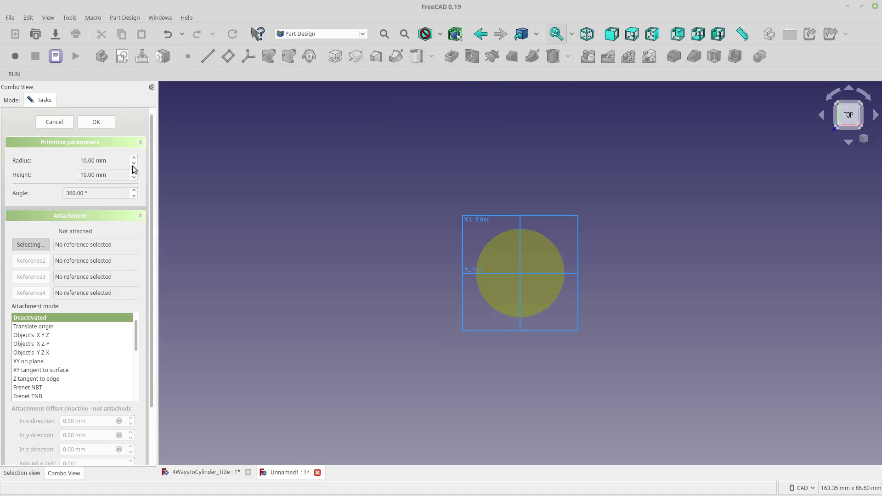
pyautogui.scroll(-7, 134, 163)
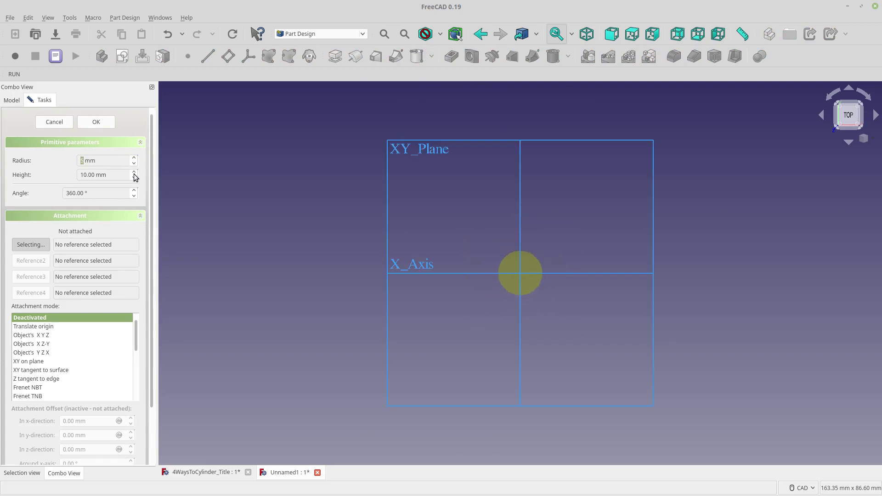
pyautogui.click(134, 173)
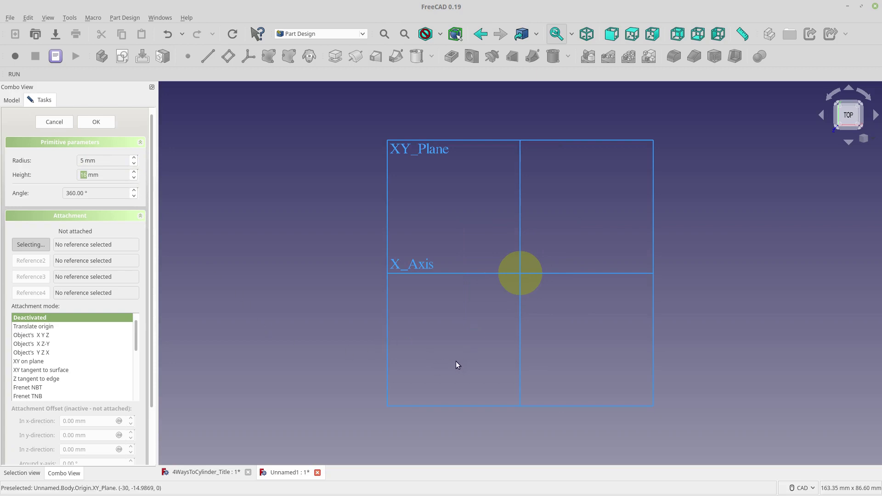
# Give the cylinder a 16 mm height, attach it upright to XY_Plane, and finish it.
pyautogui.moveTo(456, 361); pyautogui.dragTo(417, 318, button='middle')
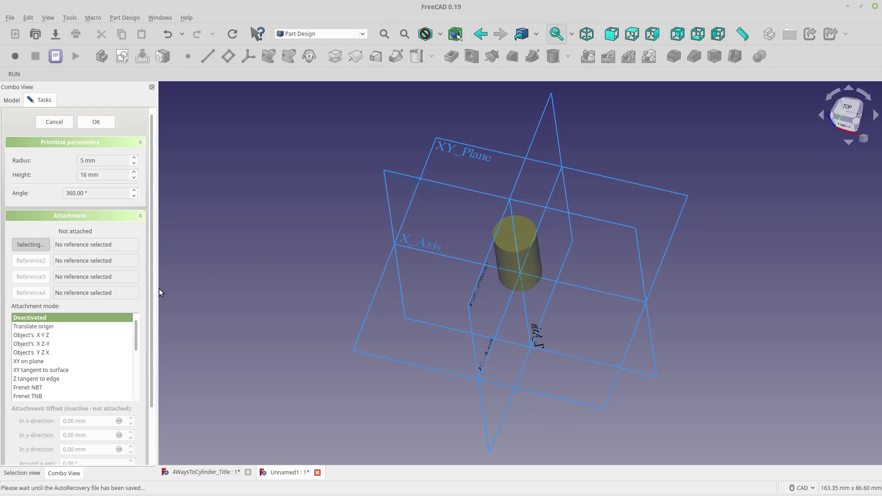
pyautogui.click(469, 317)
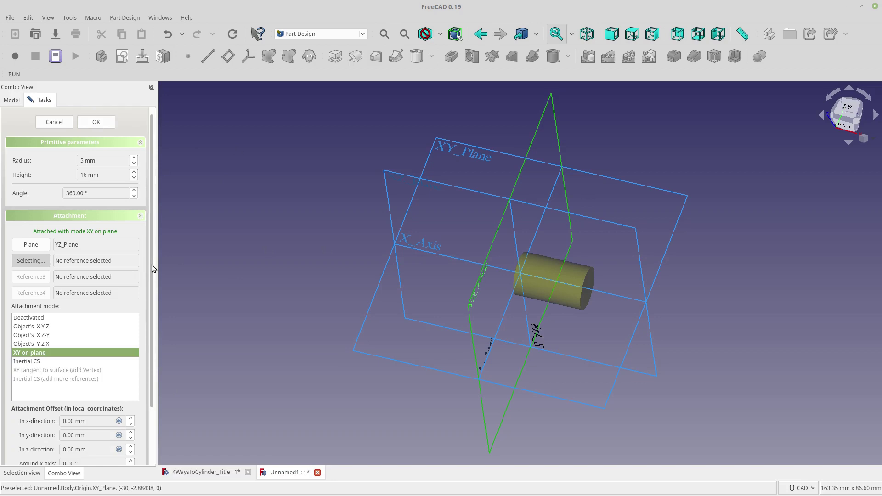
pyautogui.click(26, 244)
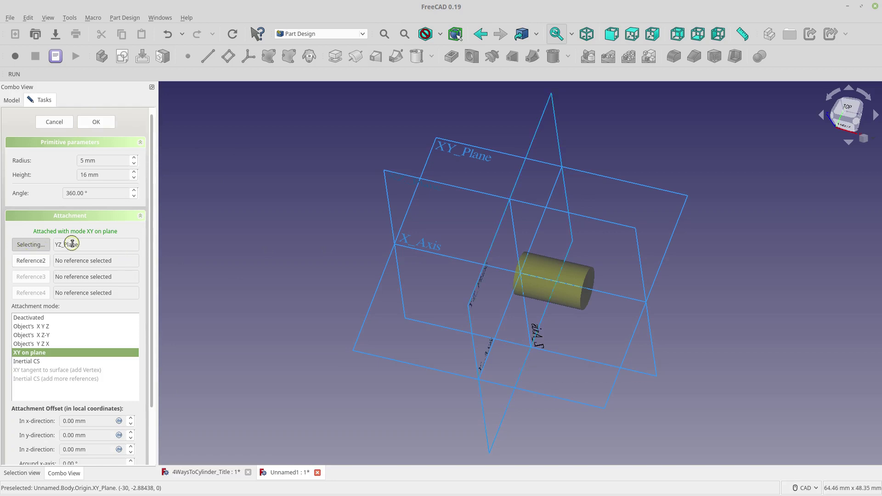
pyautogui.click(371, 305)
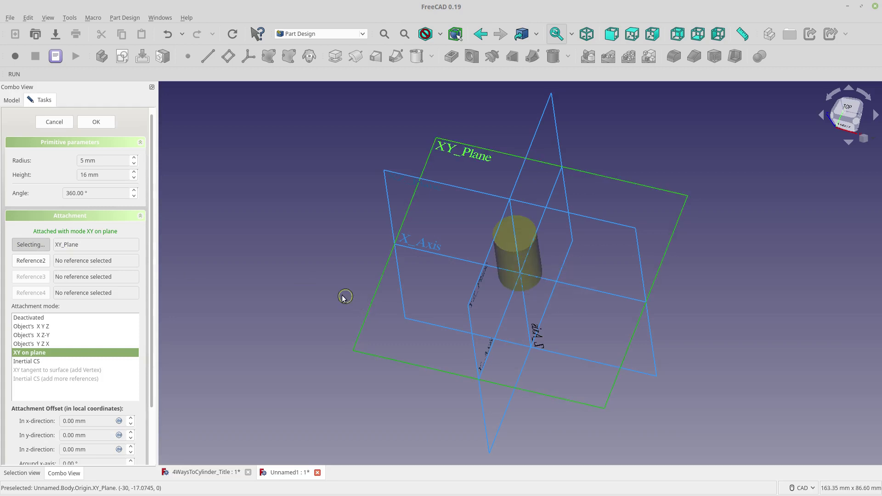
pyautogui.click(96, 122)
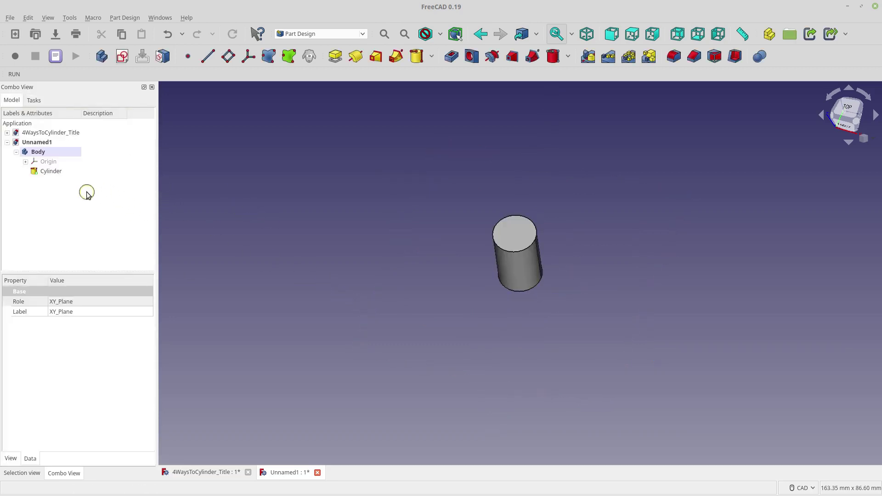
# Start a Subtractive Cylinder with 4 mm radius and 20 mm height.
pyautogui.click(568, 57)
pyautogui.click(573, 85)
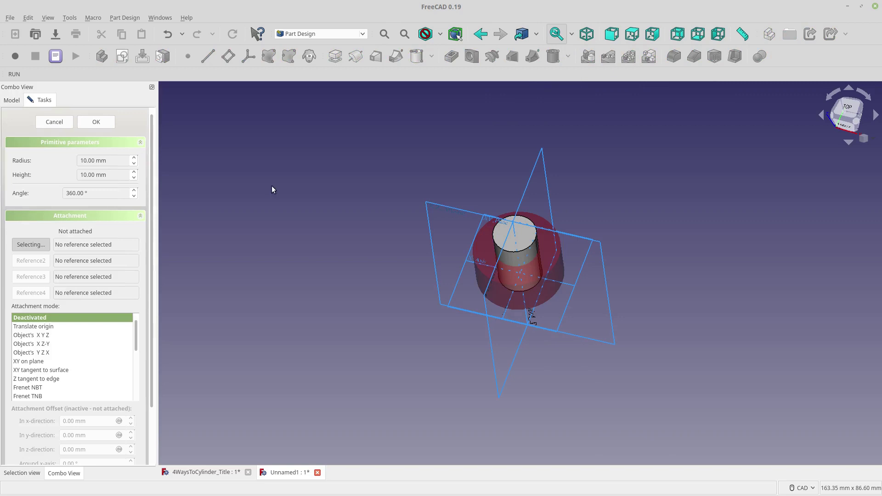
pyautogui.click(134, 164)
pyautogui.click(134, 164)
pyautogui.click(134, 164)
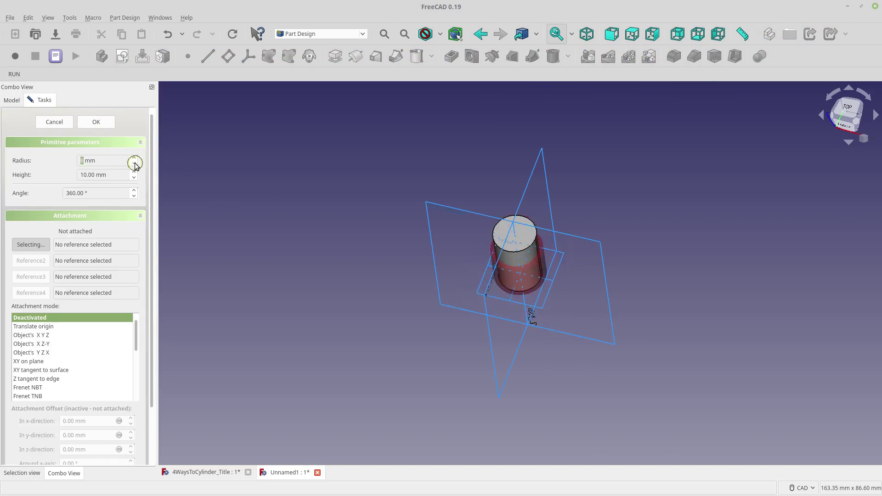
pyautogui.click(134, 164)
pyautogui.click(134, 164)
pyautogui.click(134, 164)
pyautogui.click(134, 172)
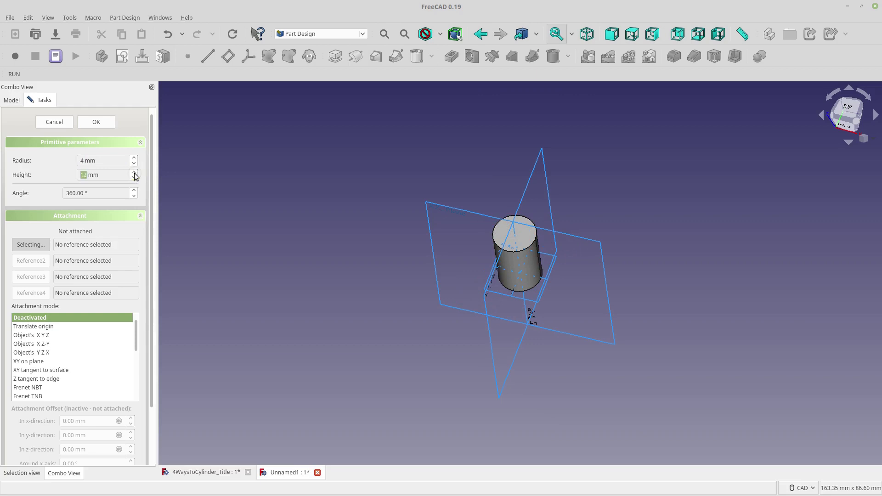
pyautogui.click(134, 172)
pyautogui.click(134, 172)
pyautogui.click(135, 172)
pyautogui.click(134, 172)
pyautogui.click(135, 172)
pyautogui.click(135, 172)
pyautogui.click(134, 172)
pyautogui.click(134, 172)
pyautogui.click(134, 173)
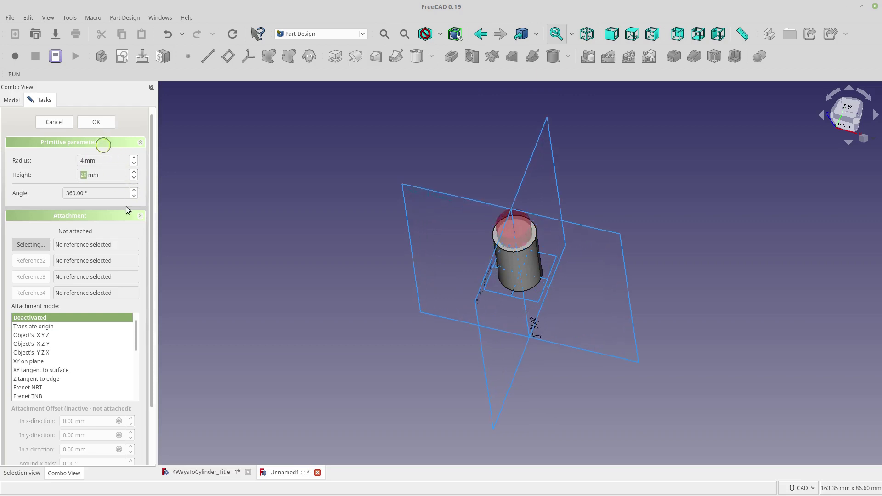
pyautogui.click(152, 340)
# Attach the cutting cylinder to XY_Plane, offset it -2 mm in z, and confirm the cut.
pyautogui.moveTo(152, 357); pyautogui.dragTo(150, 420)
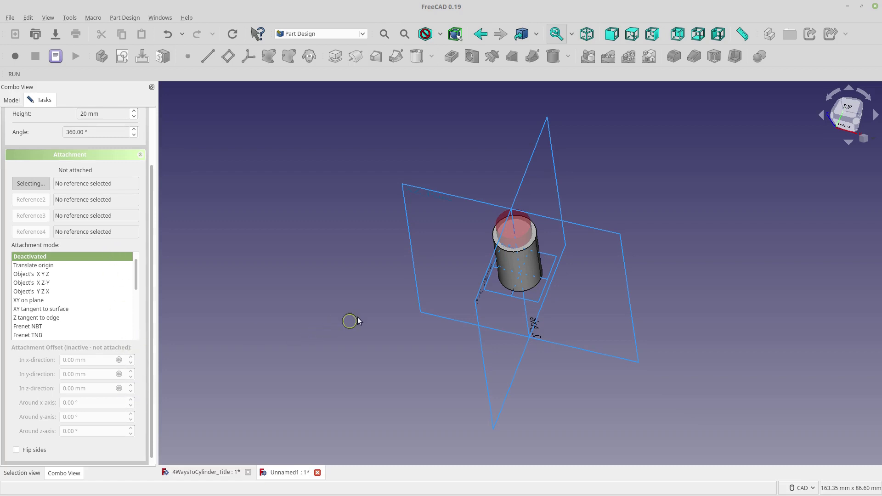
pyautogui.click(505, 301)
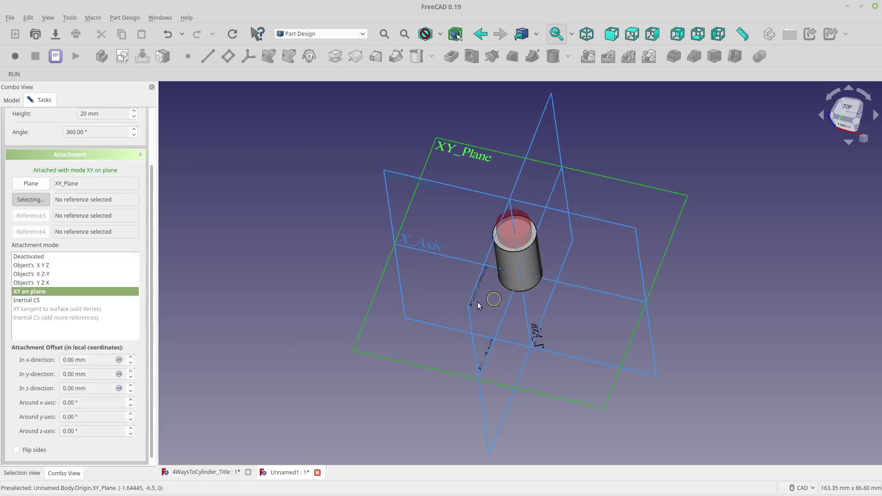
pyautogui.click(132, 391)
pyautogui.click(132, 391)
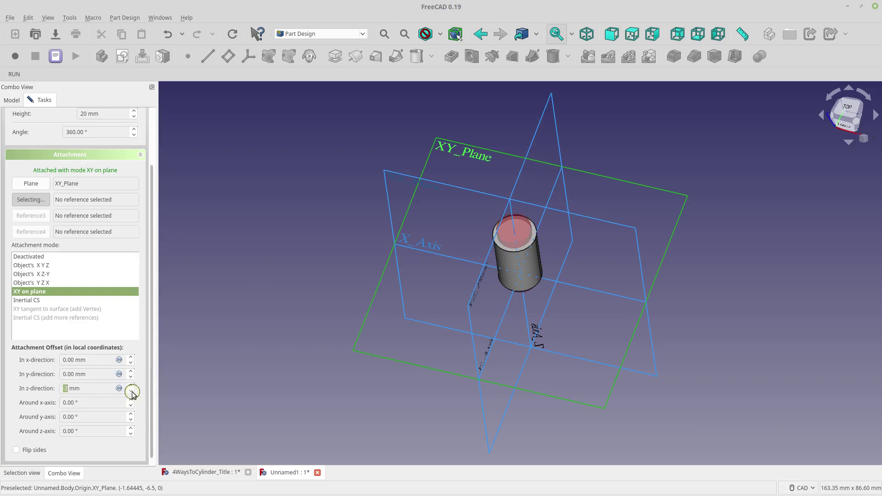
pyautogui.moveTo(155, 317); pyautogui.dragTo(156, 138)
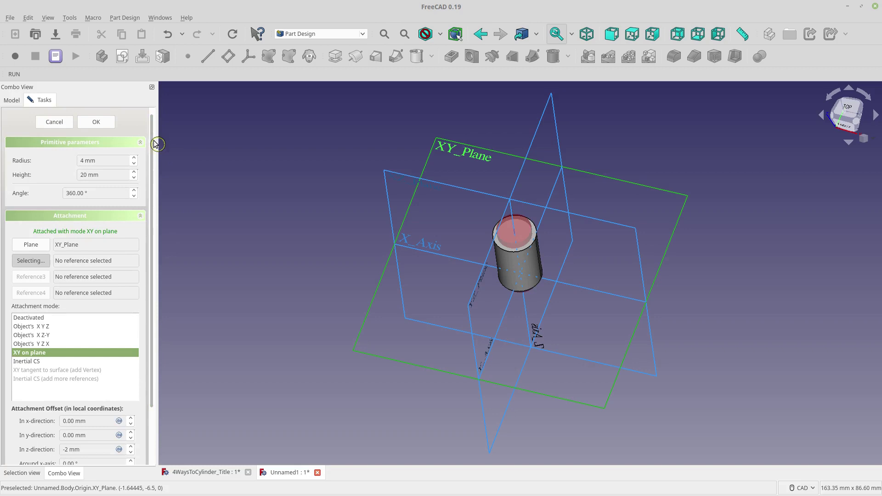
pyautogui.click(96, 123)
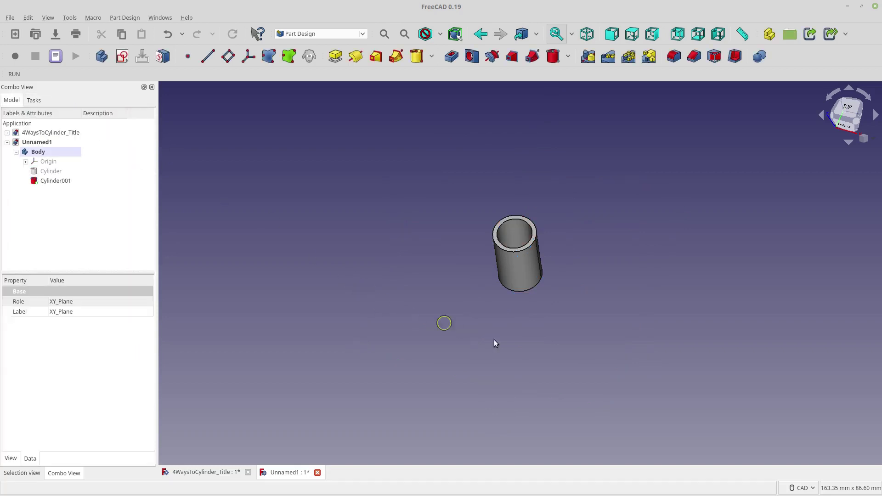
# Add a second body, Body001, with a new sketch on XY_Plane001.
pyautogui.moveTo(508, 334); pyautogui.dragTo(540, 320, button='middle')
pyautogui.scroll(4, 532, 312)
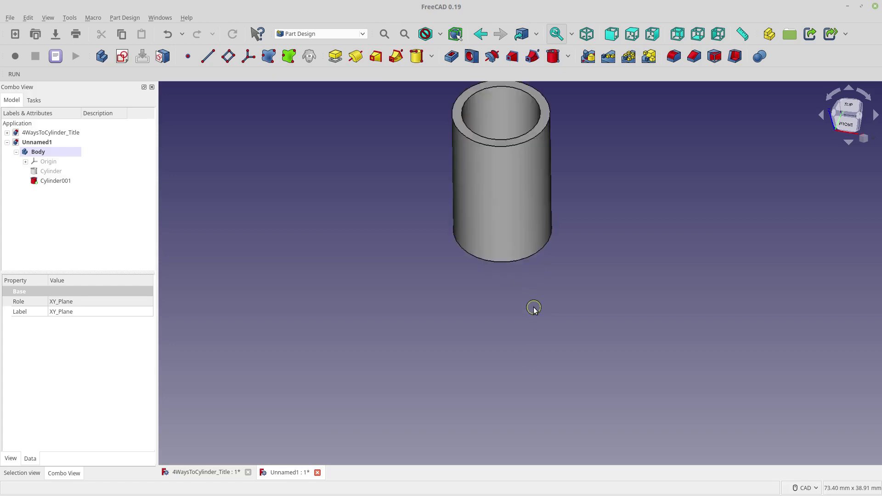
pyautogui.scroll(-2, 533, 306)
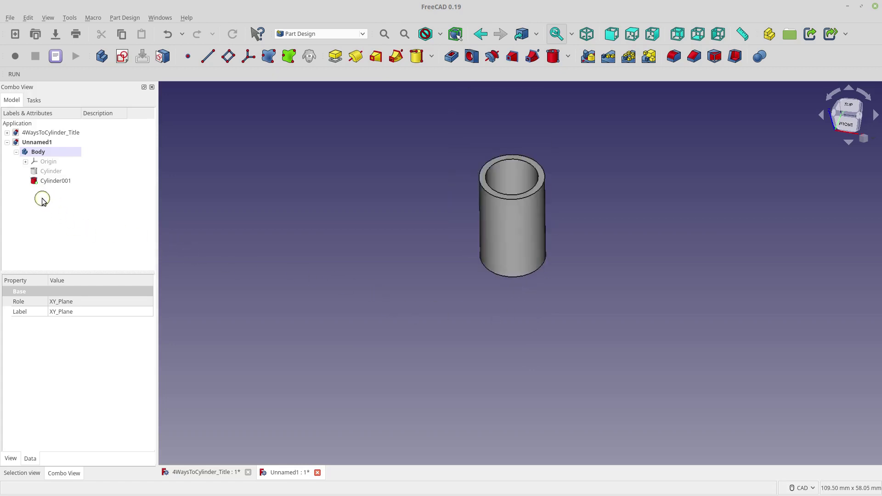
pyautogui.click(101, 56)
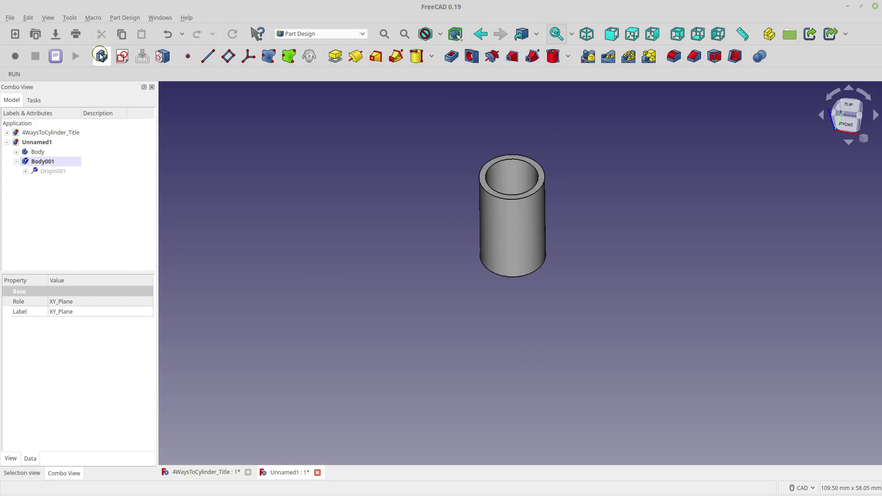
pyautogui.click(122, 57)
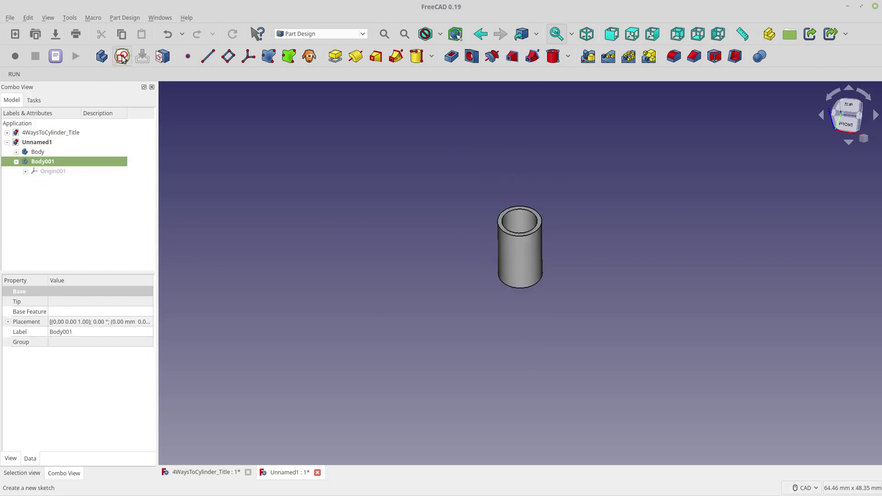
pyautogui.click(46, 159)
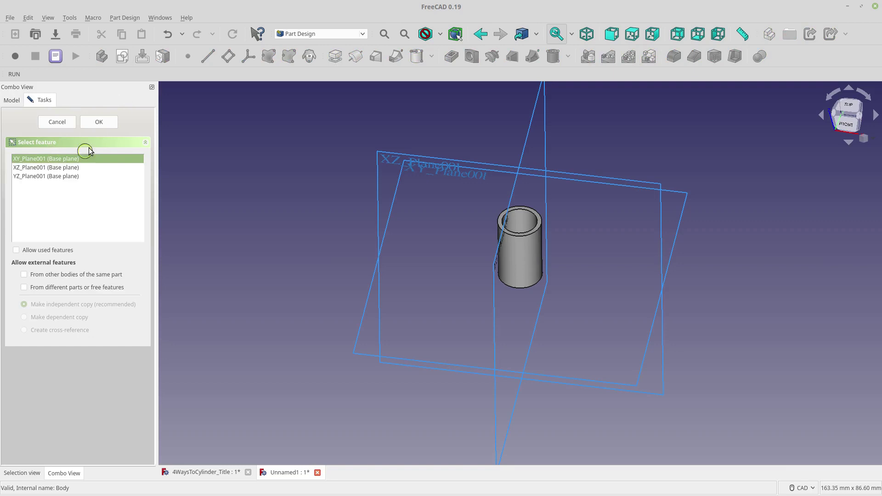
pyautogui.click(98, 122)
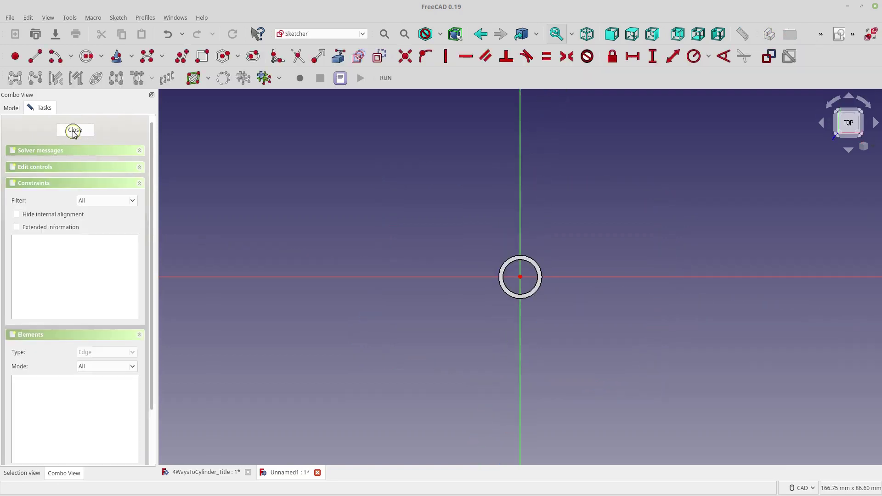
# Close the sketch, hide the tube Body, and select Body001's empty Sketch.
pyautogui.click(11, 108)
pyautogui.click(35, 160)
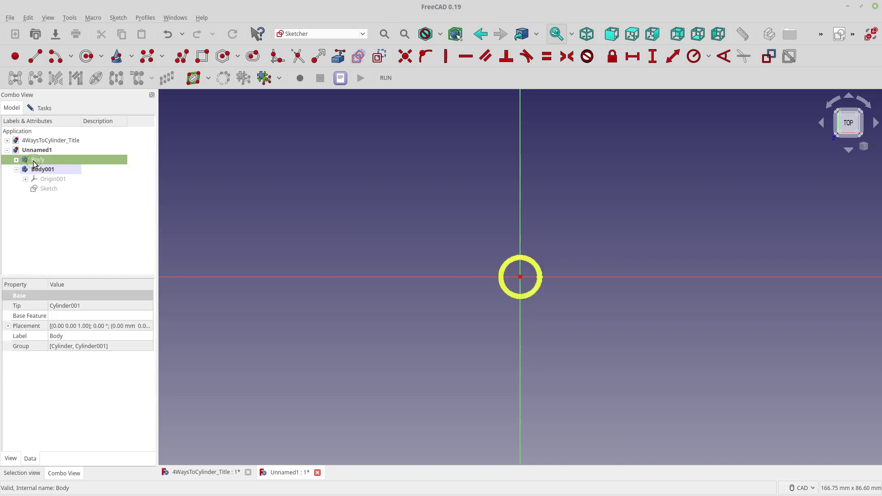
pyautogui.press('space')
pyautogui.click(46, 170)
pyautogui.click(47, 189)
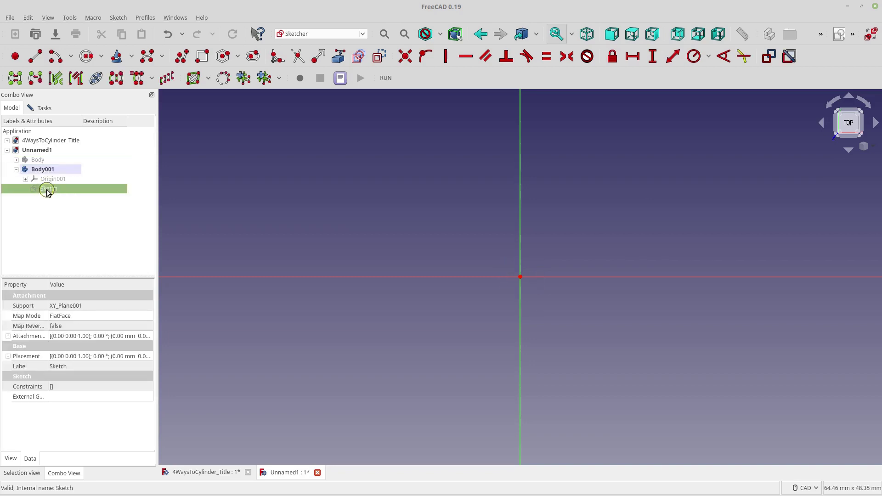
# Reopen the sketch and draw a circle centred on the origin.
pyautogui.click(40, 107)
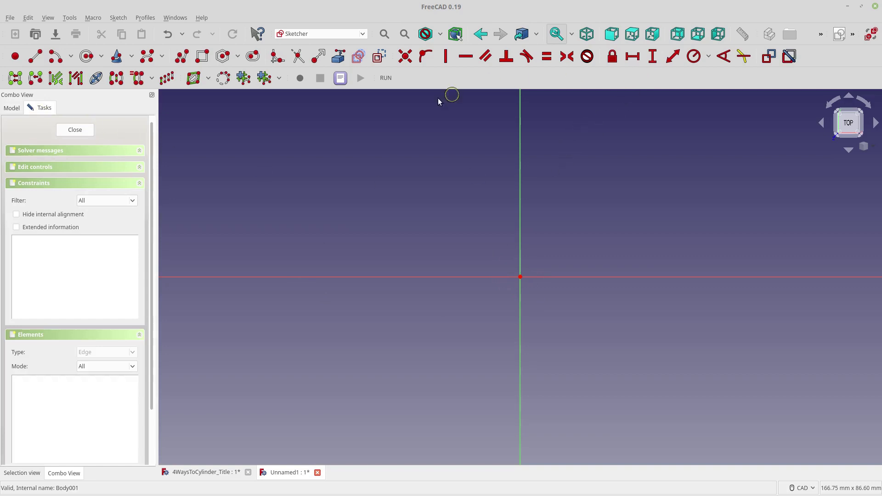
pyautogui.click(86, 56)
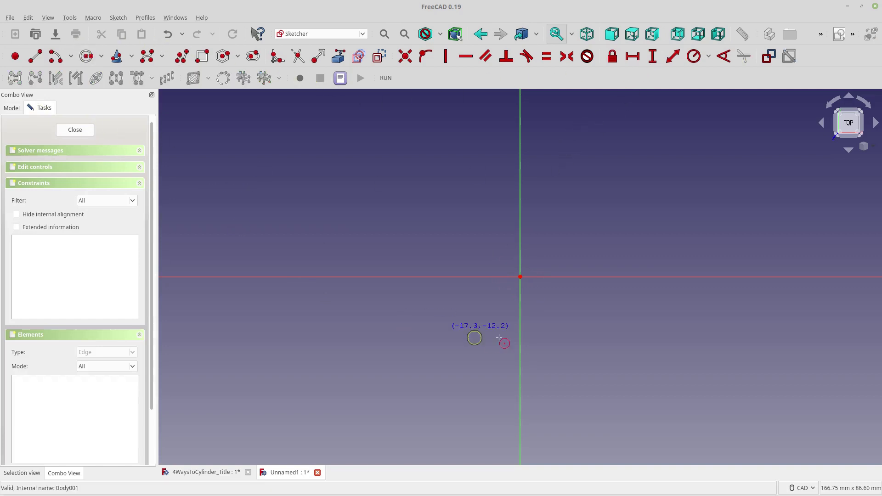
pyautogui.click(520, 277)
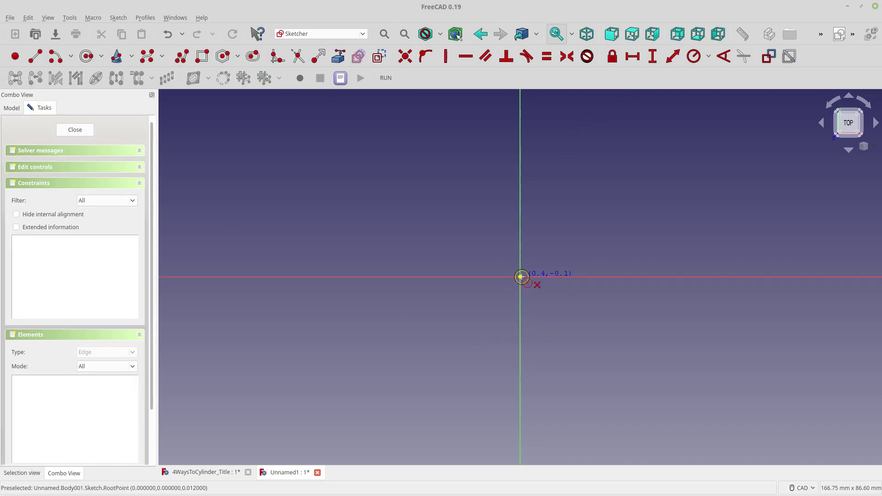
pyautogui.click(552, 308)
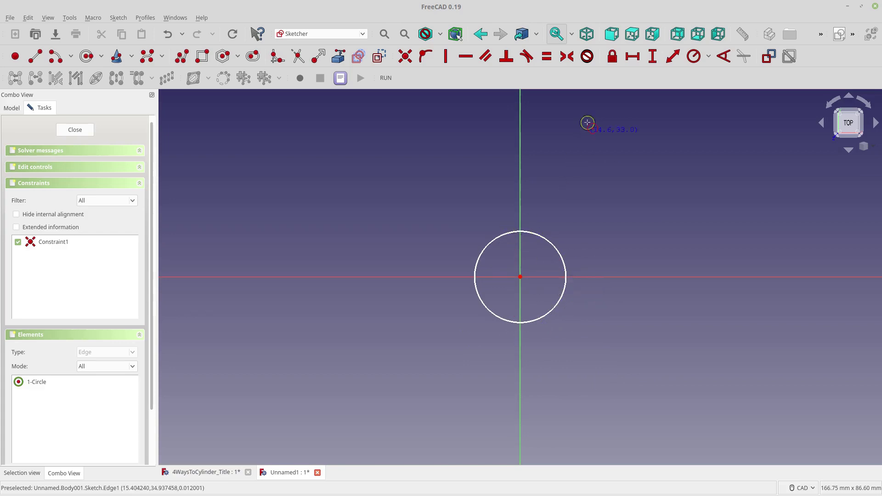
# Constrain the circle's radius to 10 mm and close the sketch.
pyautogui.click(694, 56)
pyautogui.click(548, 239)
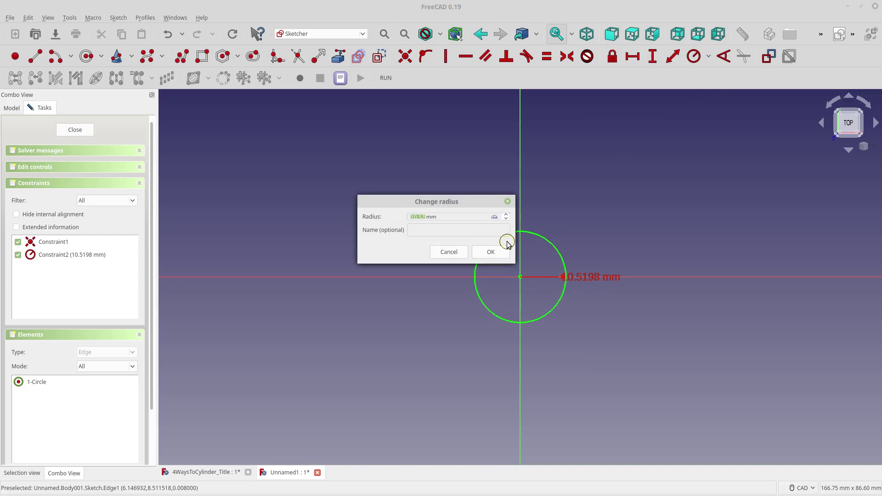
pyautogui.write('10')
pyautogui.click(498, 253)
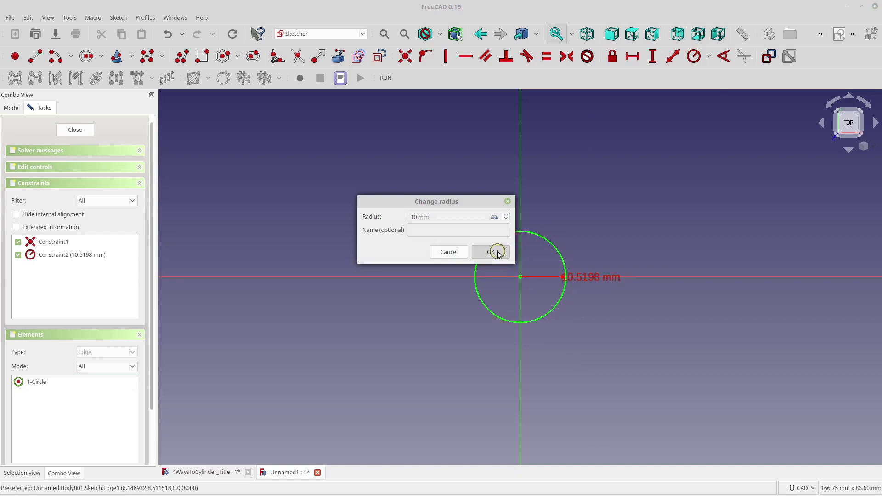
pyautogui.click(77, 127)
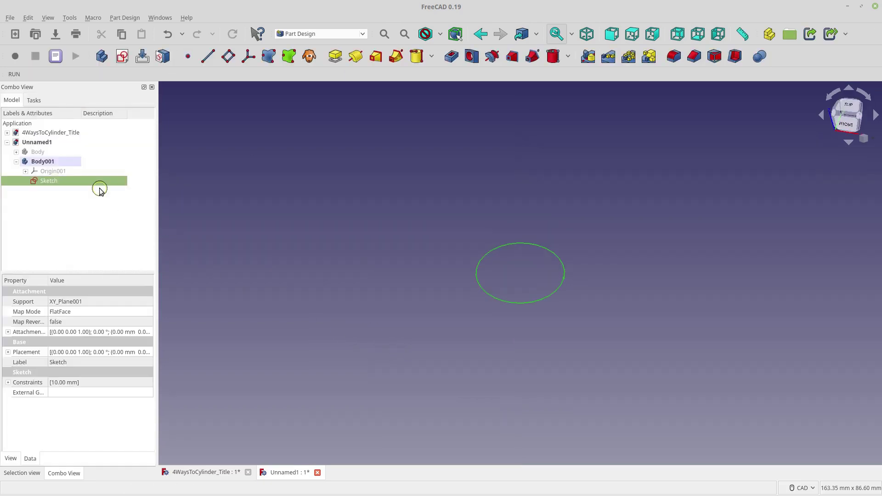
# Pad the circle sketch 10 mm, check the model tree, then go back to the pad settings.
pyautogui.click(335, 56)
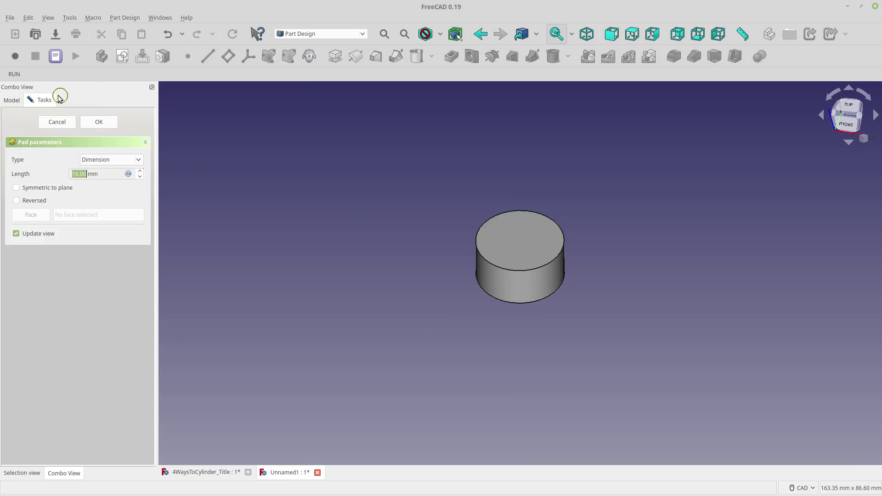
pyautogui.click(13, 99)
pyautogui.click(54, 152)
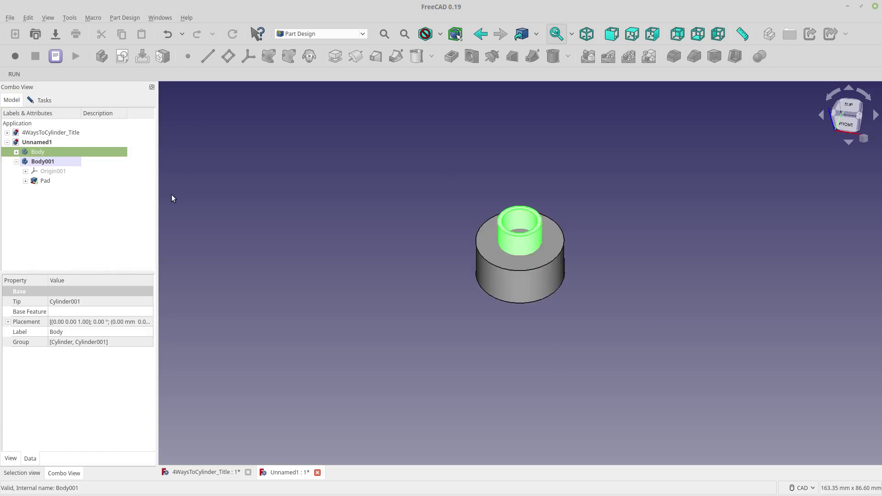
pyautogui.click(46, 101)
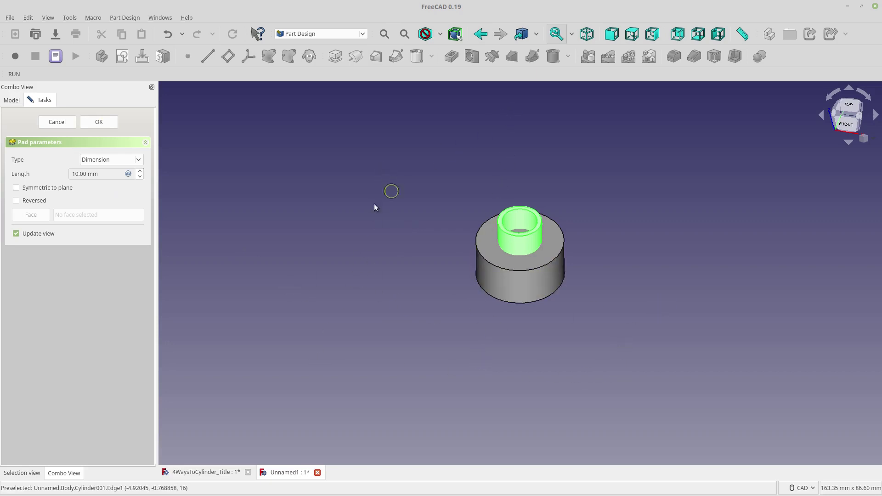
# Make the pad symmetric to the plane and view it against Origin001's planes.
pyautogui.click(48, 188)
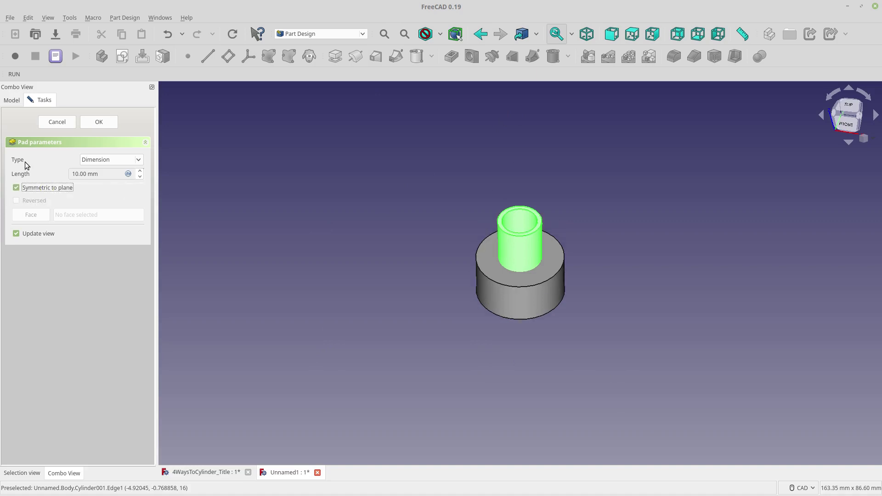
pyautogui.click(12, 100)
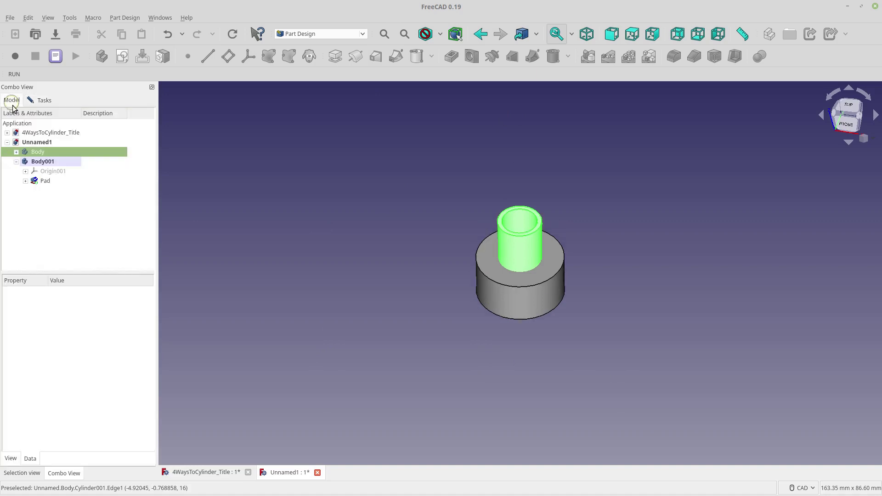
pyautogui.click(26, 172)
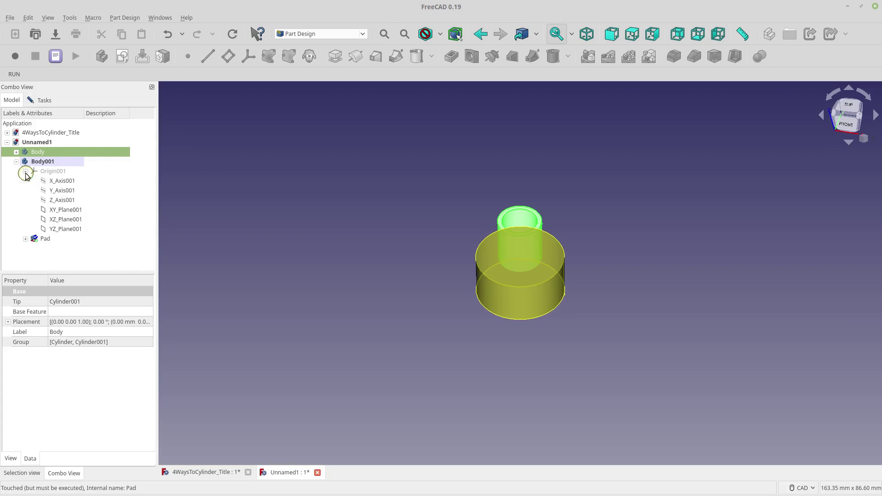
pyautogui.click(72, 209)
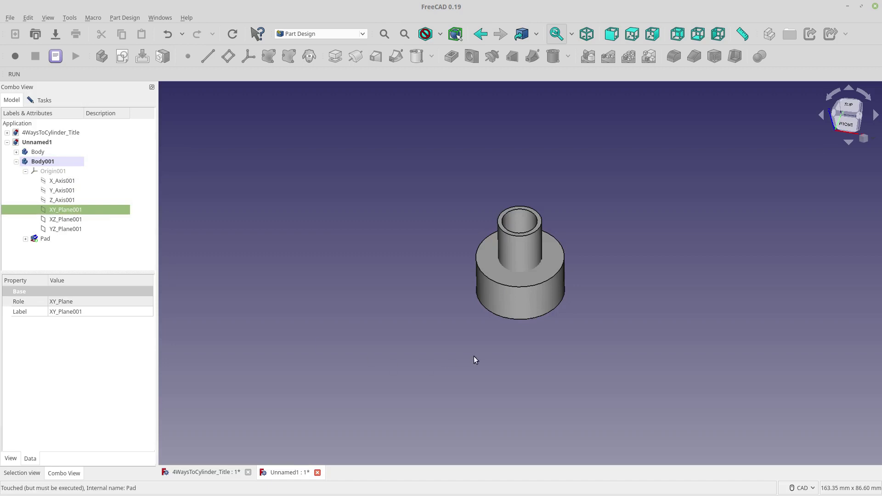
pyautogui.scroll(3, 499, 356)
pyautogui.scroll(-4, 497, 360)
pyautogui.scroll(3, 478, 353)
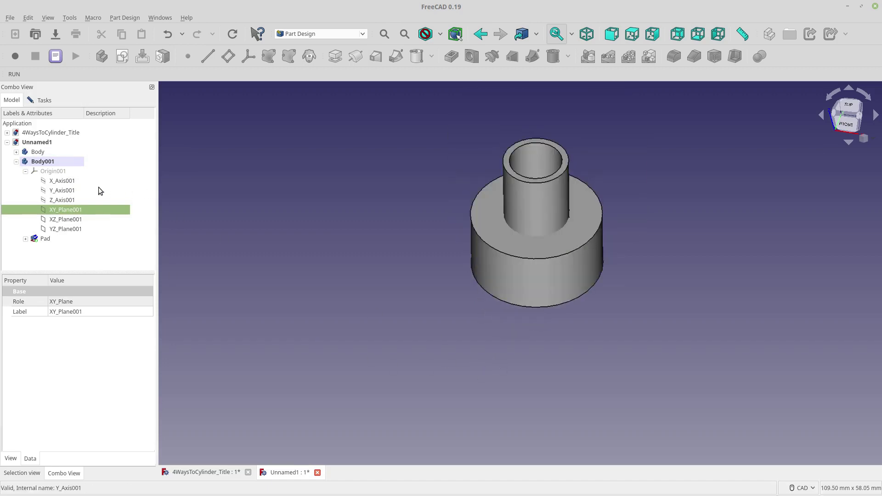
pyautogui.click(79, 172)
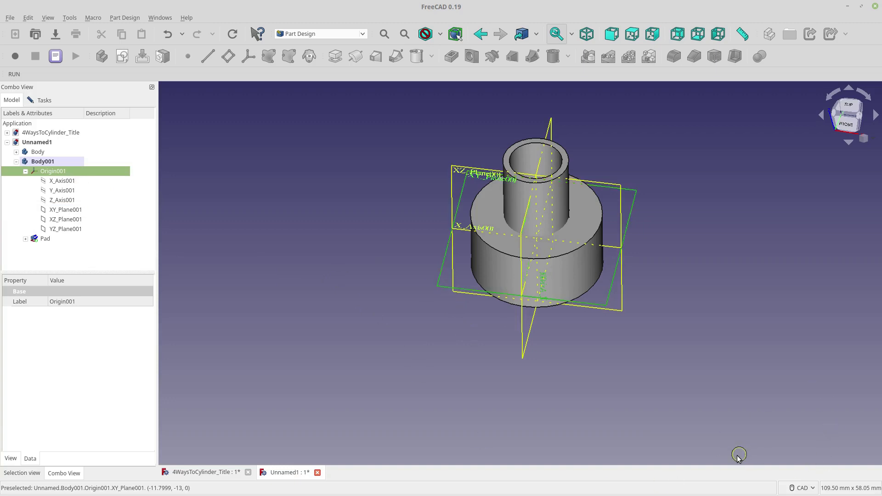
pyautogui.moveTo(731, 452); pyautogui.dragTo(692, 366, button='middle')
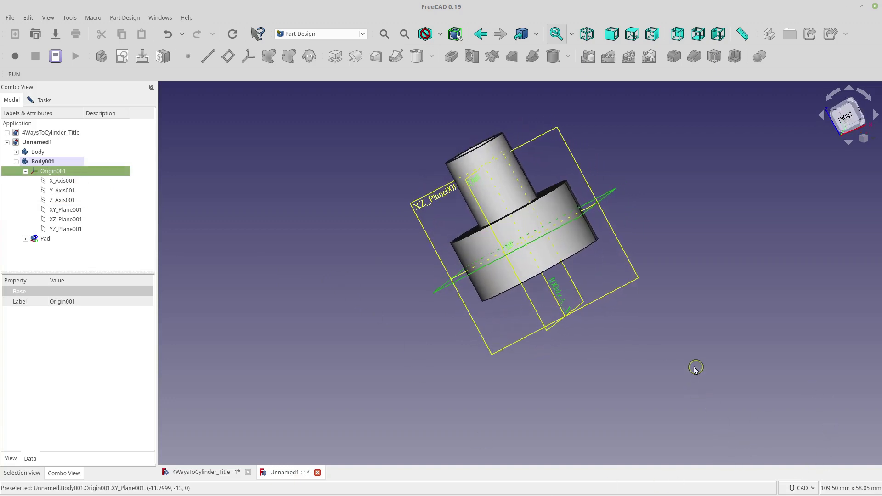
# Turn off Symmetric, try Reversed and undo it, then confirm the one-sided pad.
pyautogui.click(53, 101)
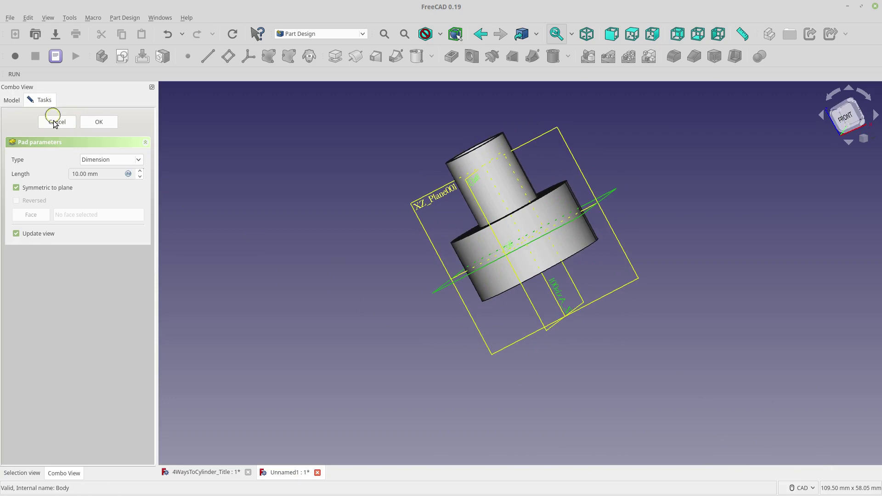
pyautogui.click(44, 189)
pyautogui.click(44, 189)
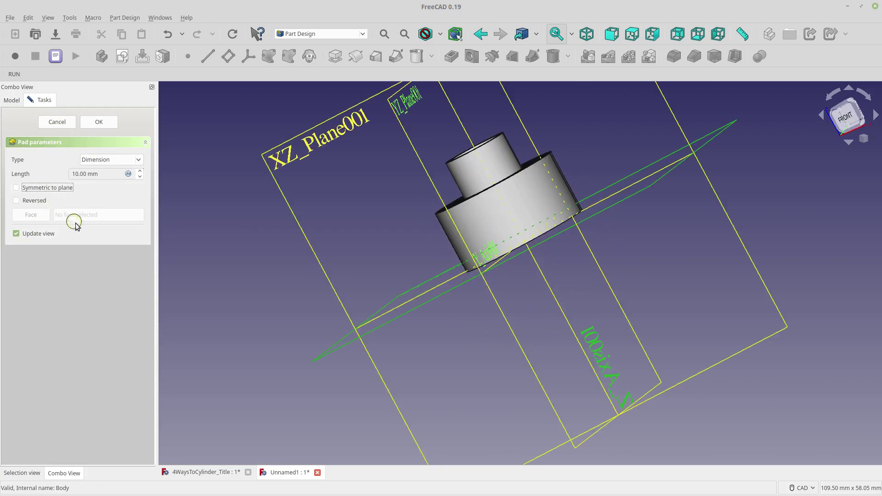
pyautogui.click(36, 202)
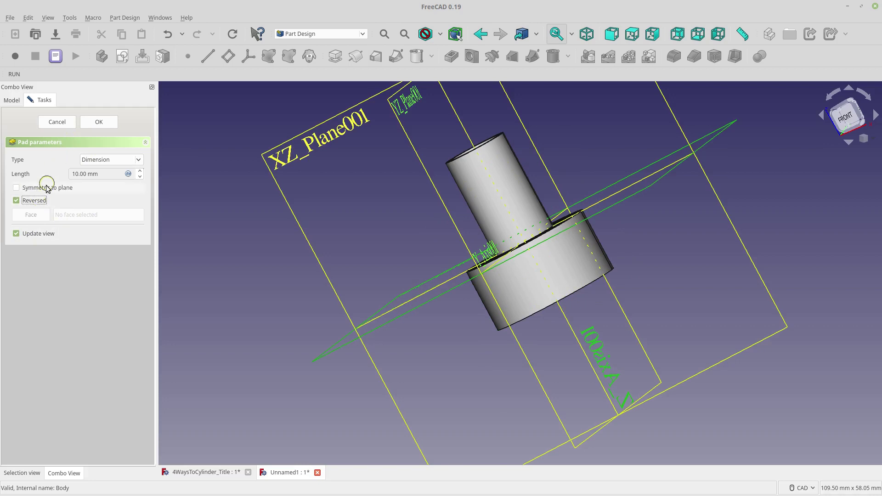
pyautogui.click(38, 201)
pyautogui.click(98, 123)
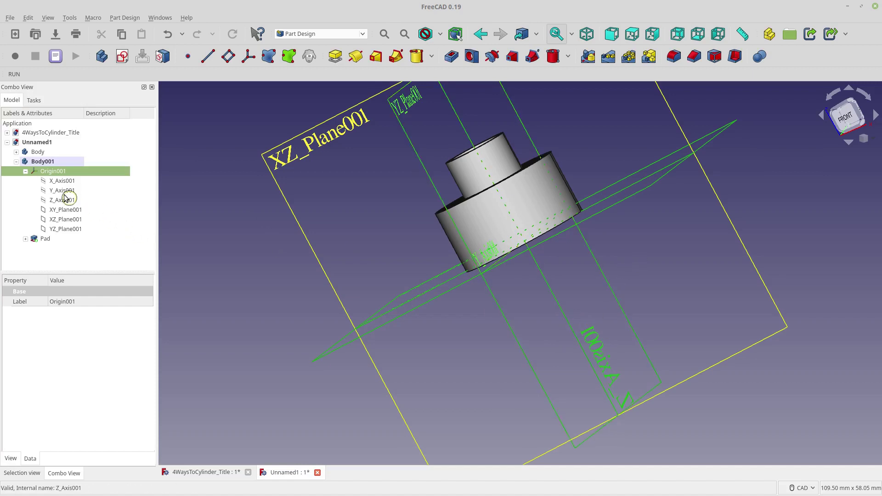
# Collapse Origin001, create a new Part, and move Body001 into it.
pyautogui.click(18, 177)
pyautogui.click(25, 172)
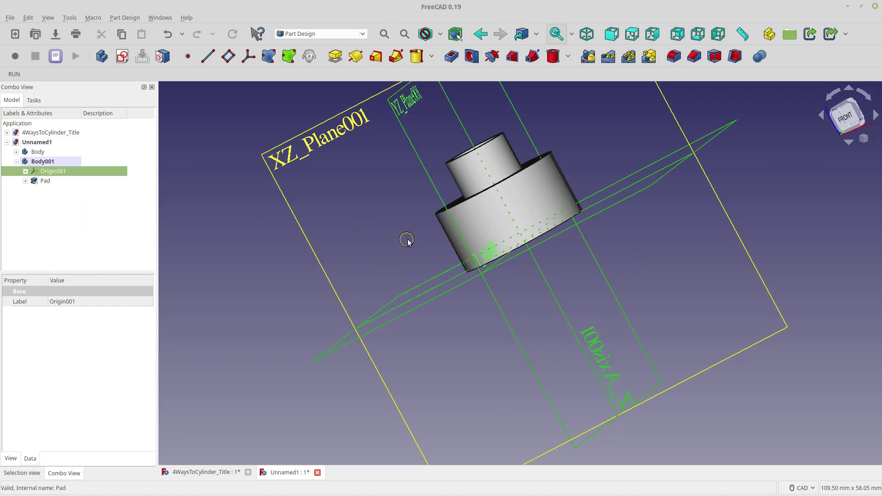
pyautogui.moveTo(632, 299); pyautogui.dragTo(635, 347, button='middle')
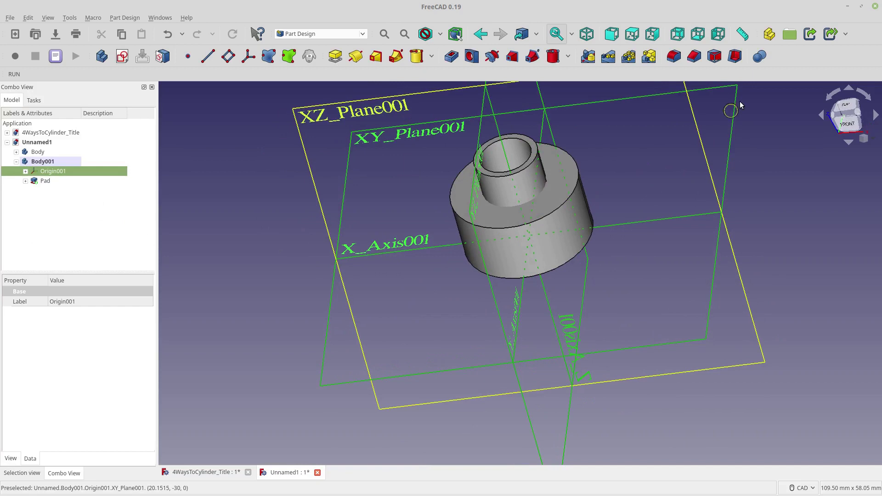
pyautogui.click(768, 33)
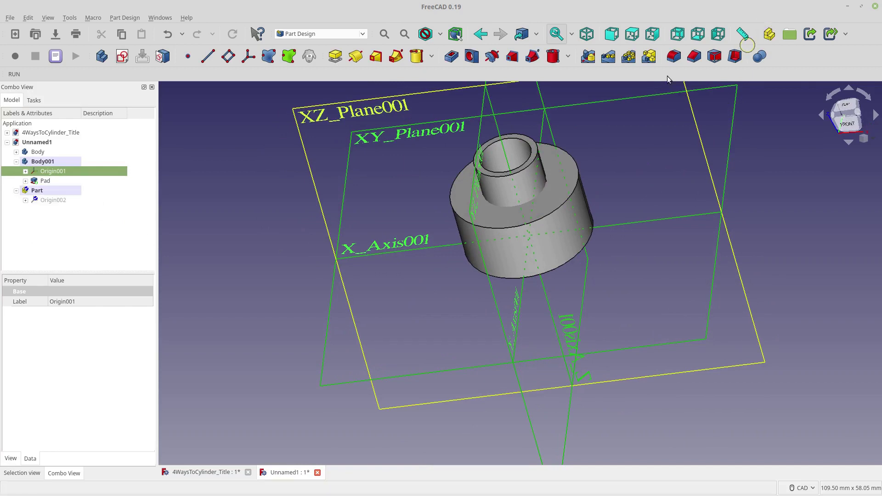
pyautogui.moveTo(43, 164); pyautogui.dragTo(55, 192)
# Transform the Part 16 mm along X and rotate it 60°.
pyautogui.rightClick(37, 162)
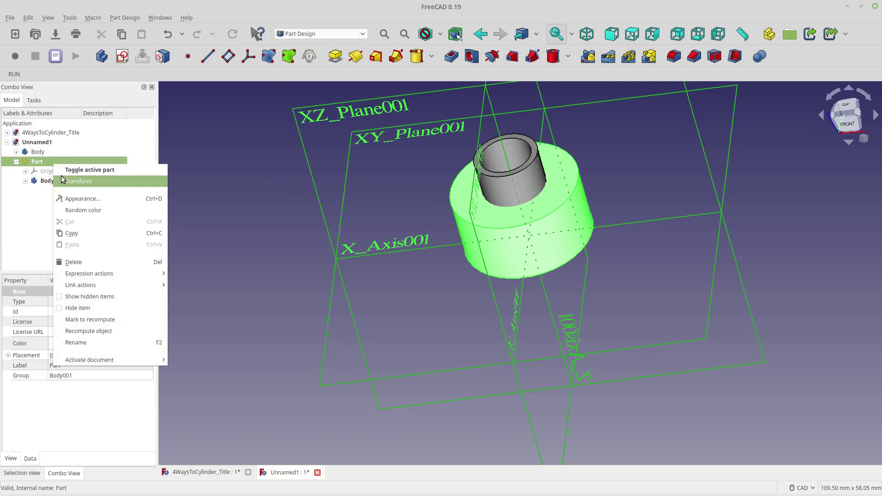
pyautogui.click(69, 180)
pyautogui.moveTo(590, 224); pyautogui.dragTo(732, 227)
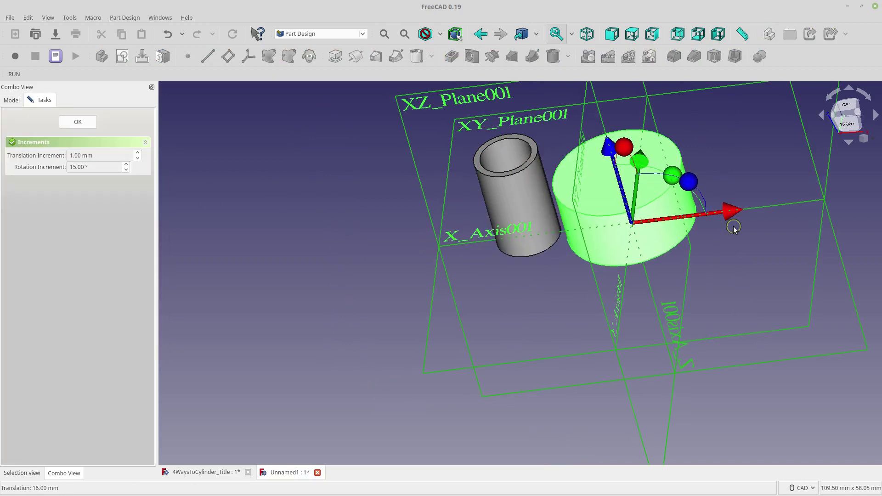
pyautogui.moveTo(681, 184); pyautogui.dragTo(709, 228)
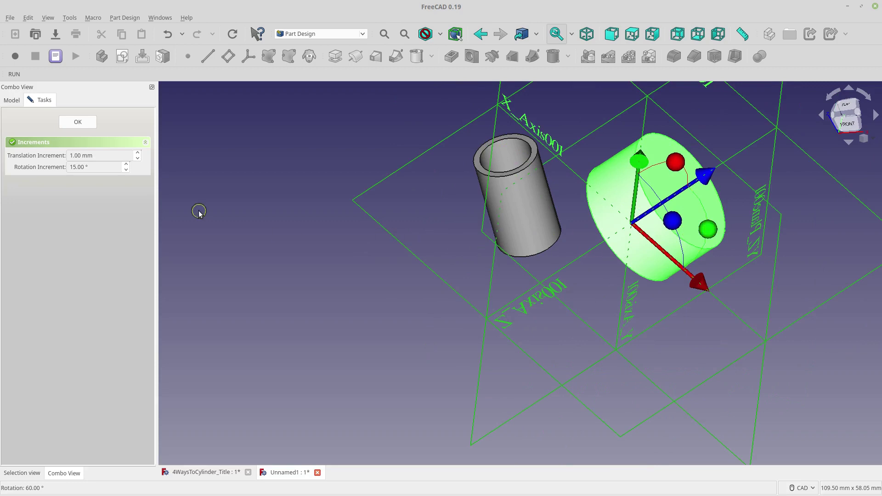
pyautogui.click(77, 122)
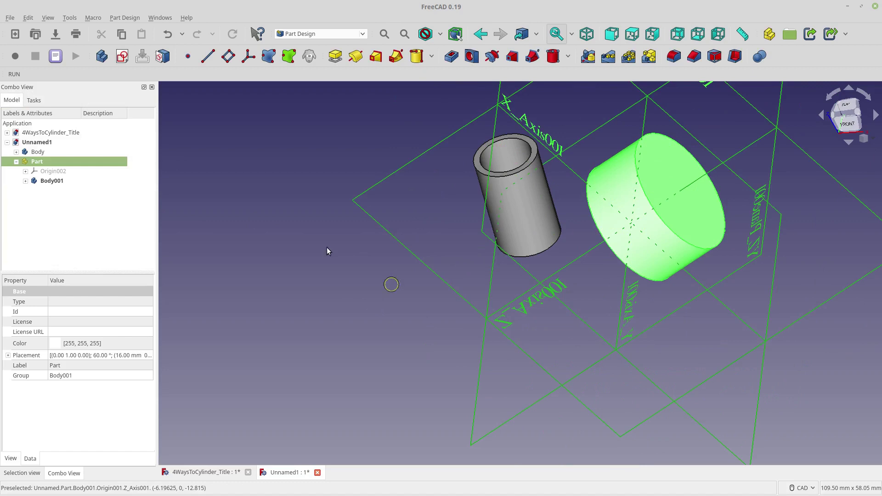
# Expand Body001 and its Pad, then open and close the 10 mm circle sketch.
pyautogui.click(49, 182)
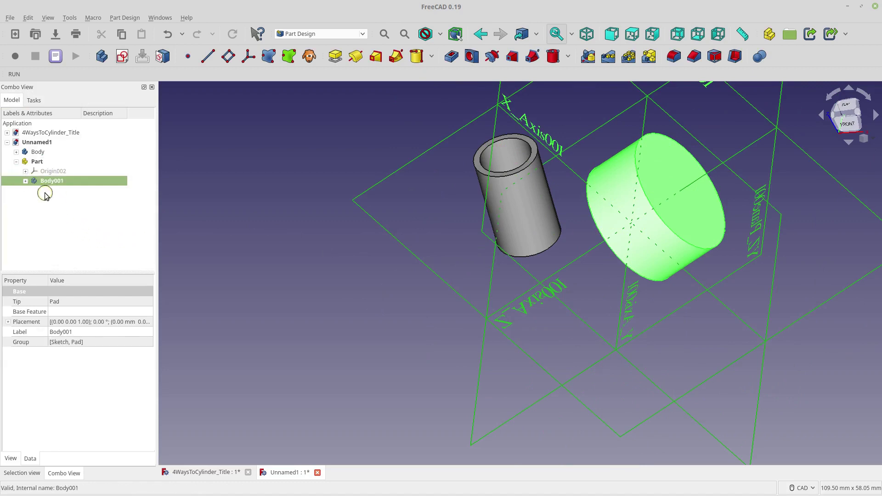
pyautogui.click(26, 181)
pyautogui.click(35, 190)
pyautogui.press('space')
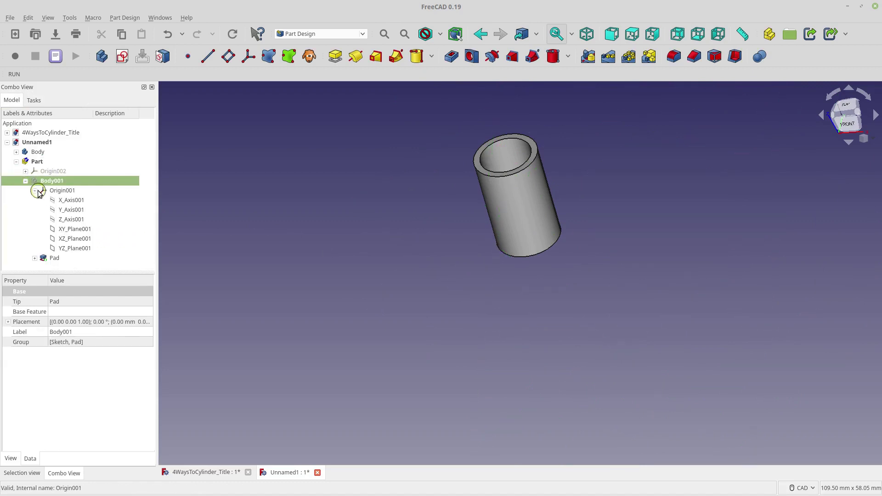
pyautogui.click(45, 258)
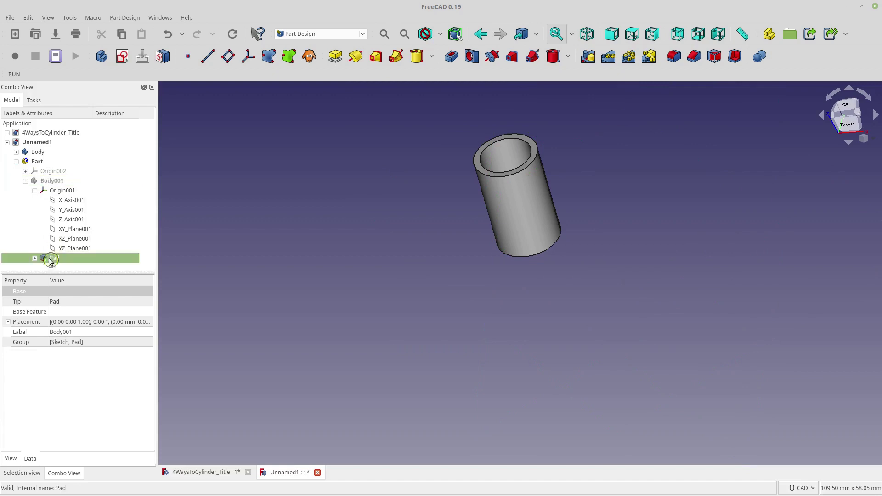
pyautogui.click(35, 258)
pyautogui.doubleClick(60, 267)
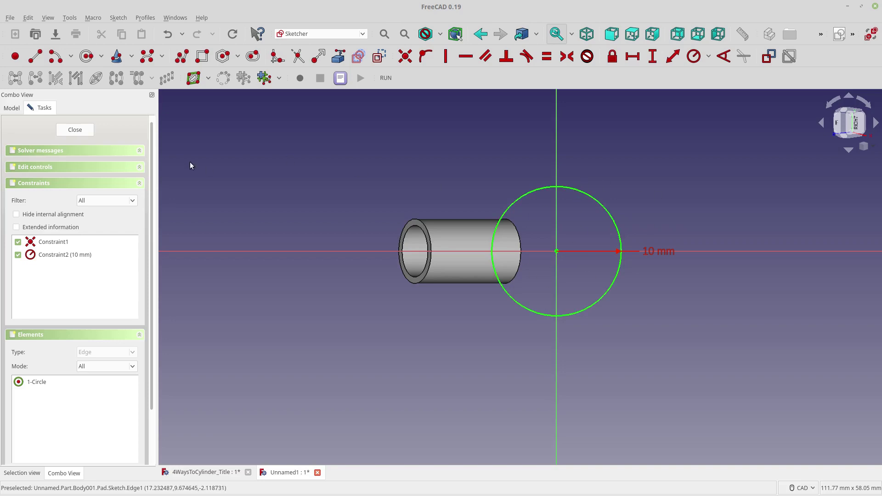
pyautogui.click(73, 130)
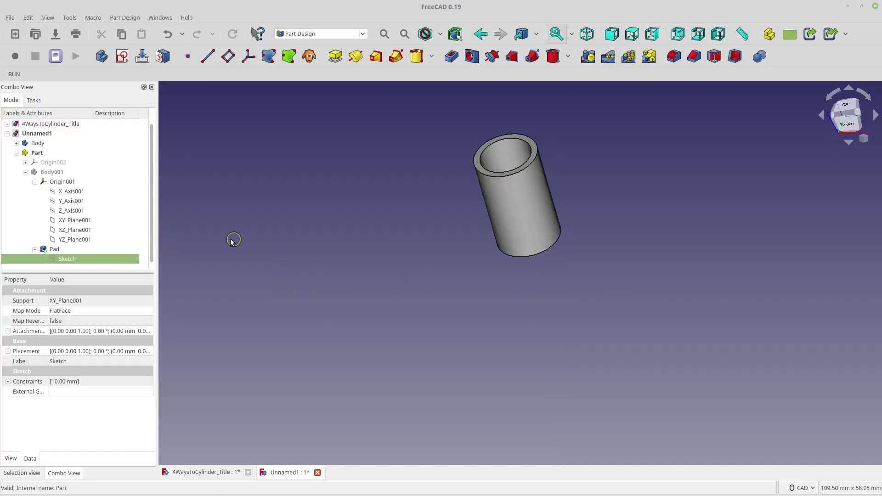
# Show the disc, hide Origin002's planes and axes, and collapse the Part group.
pyautogui.click(16, 153)
pyautogui.click(34, 182)
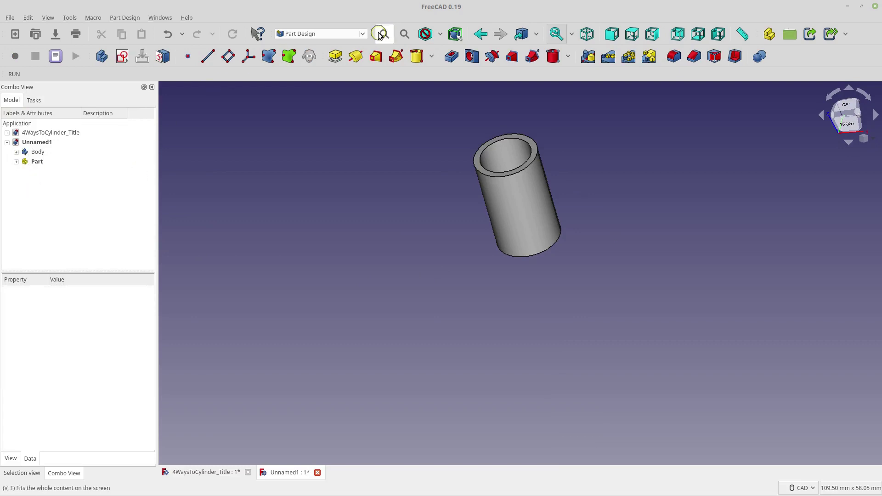
pyautogui.click(17, 162)
pyautogui.click(45, 181)
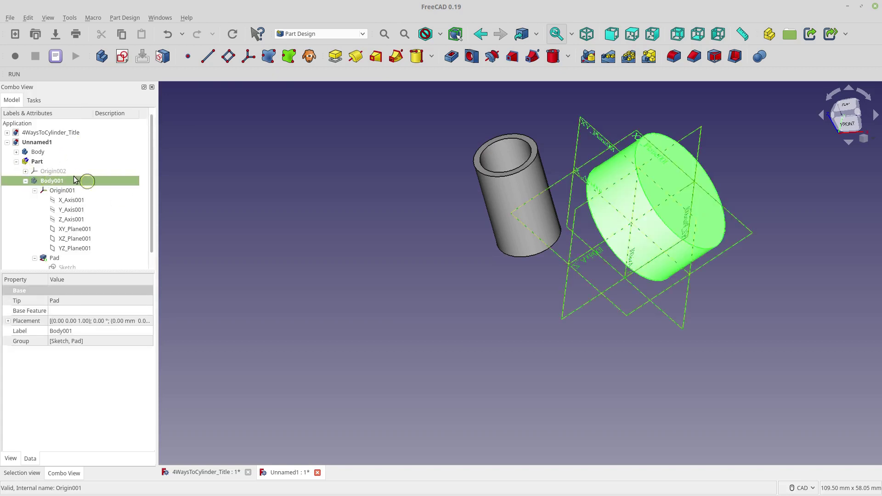
pyautogui.click(60, 172)
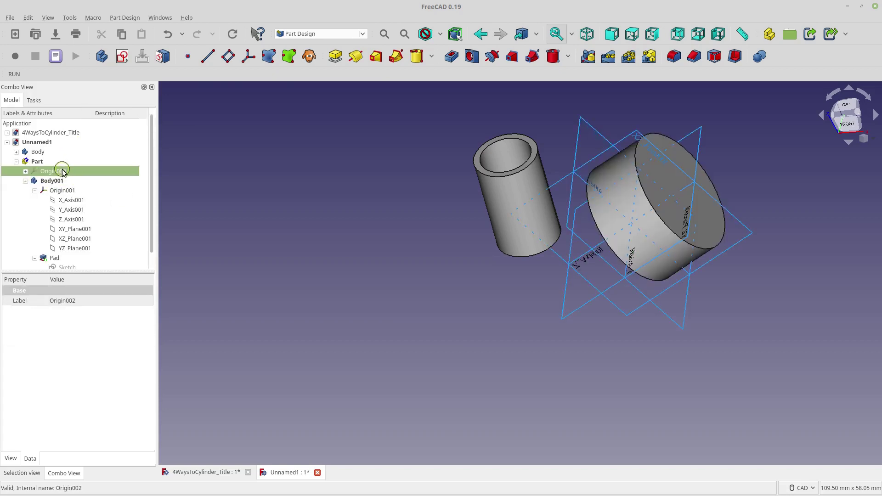
pyautogui.click(77, 193)
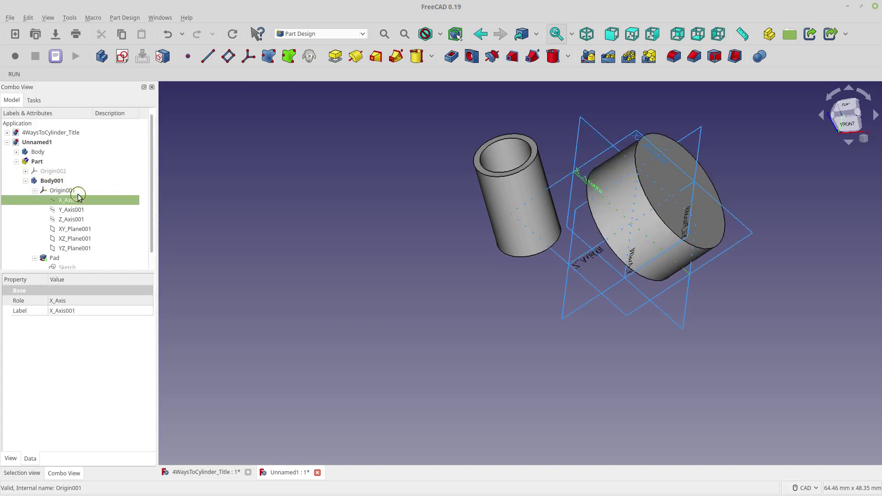
pyautogui.click(16, 162)
# Switch to the Draft workbench in Top view with the grid shown and the tube hidden.
pyautogui.click(323, 35)
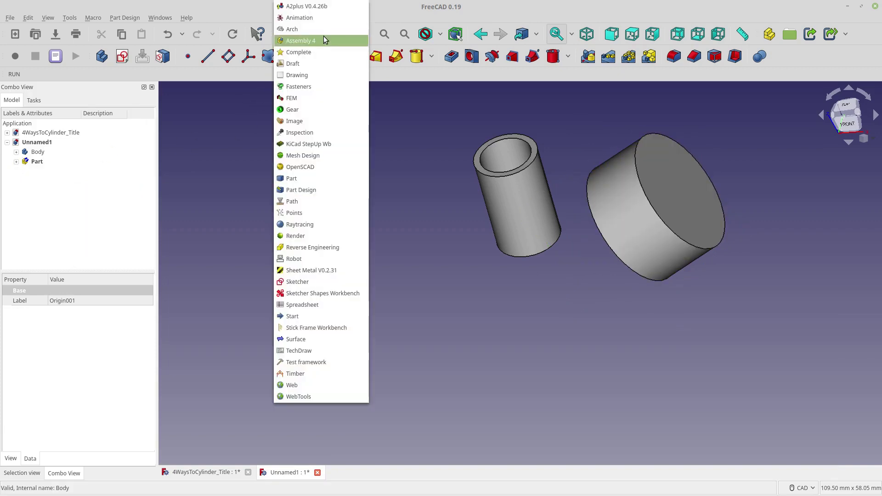
pyautogui.click(319, 63)
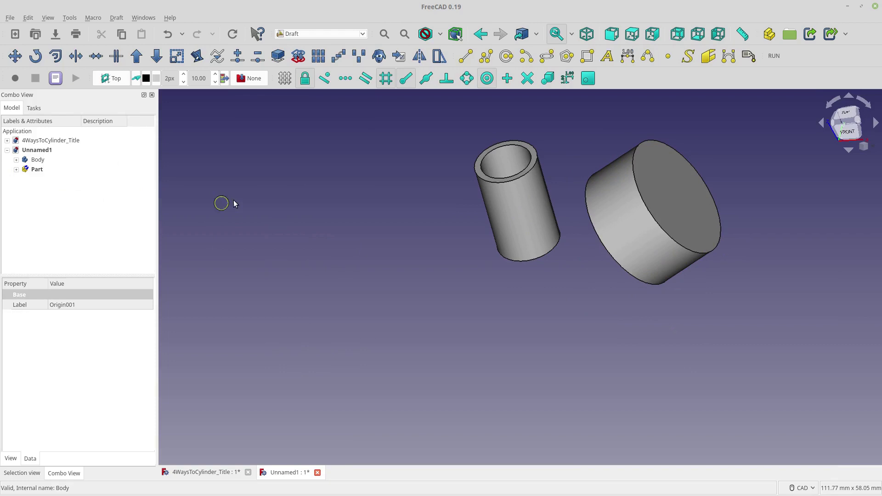
pyautogui.click(839, 118)
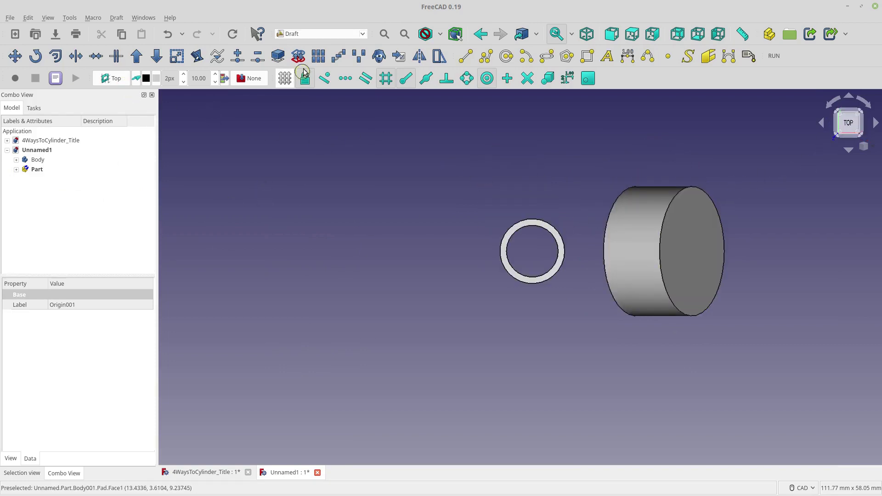
pyautogui.click(285, 78)
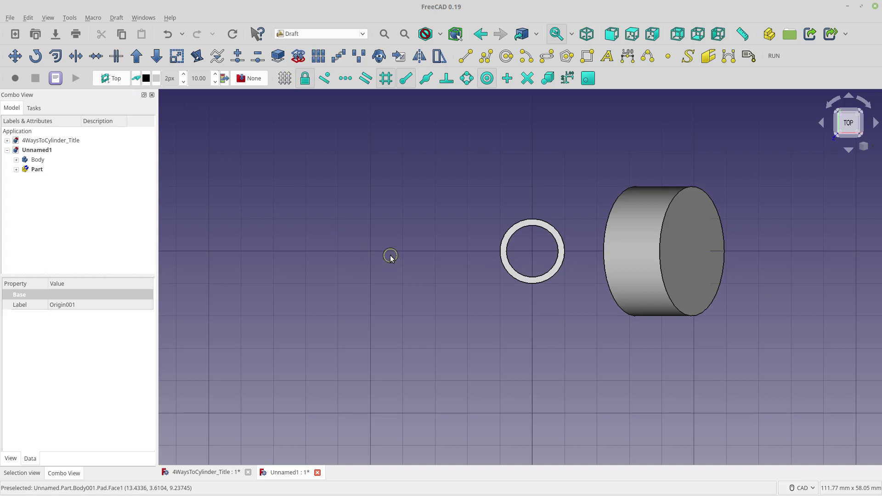
pyautogui.click(41, 160)
pyautogui.press('space')
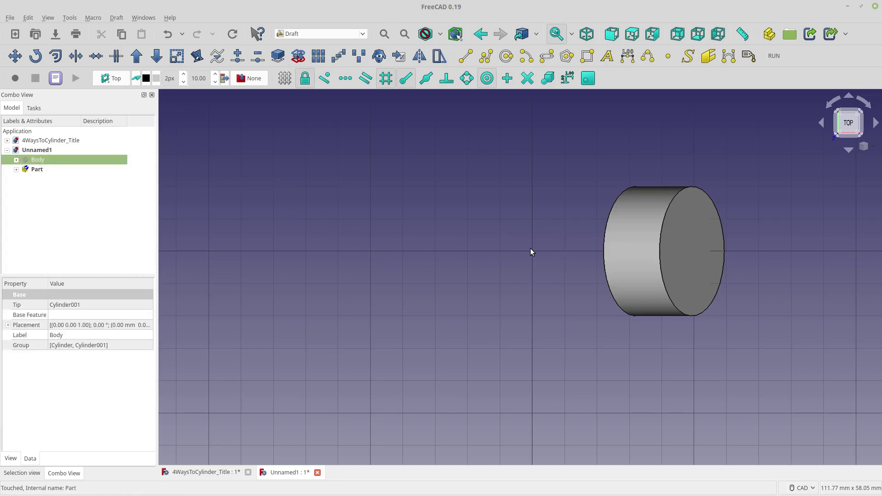
# Draw a Draft circle of radius 14.14 mm at the origin and enable Make Face.
pyautogui.click(506, 56)
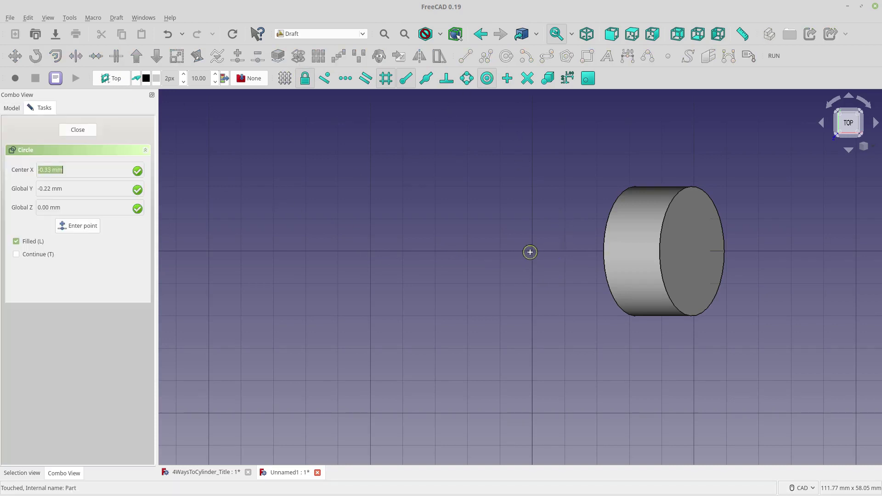
pyautogui.click(530, 252)
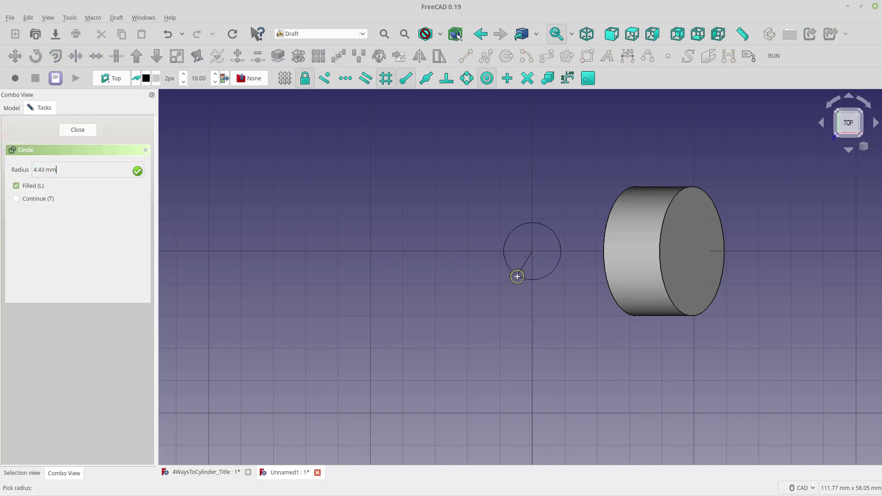
pyautogui.click(467, 315)
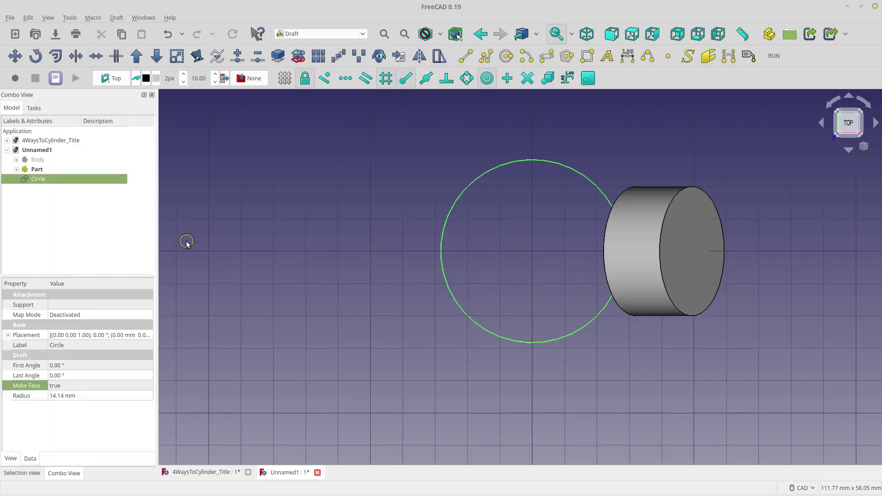
pyautogui.click(81, 387)
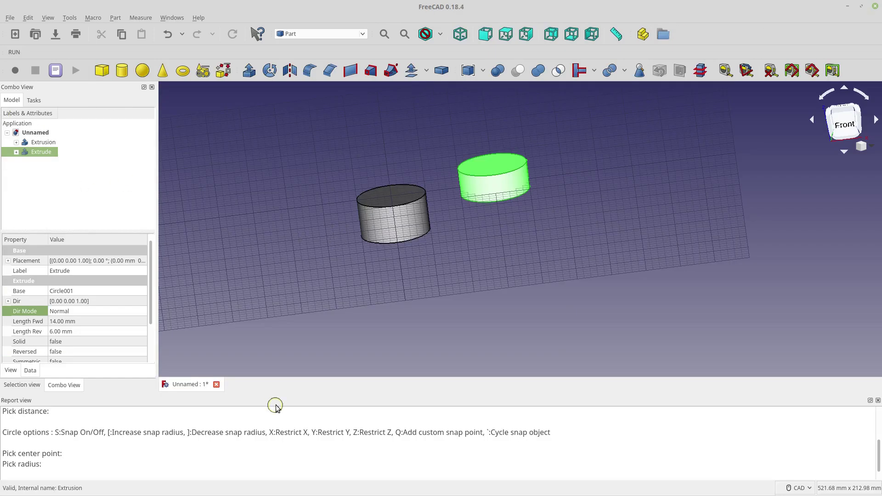
# Close the two-cylinder document without saving, leaving an empty Unnamed document, and hide the report panel.
pyautogui.click(216, 384)
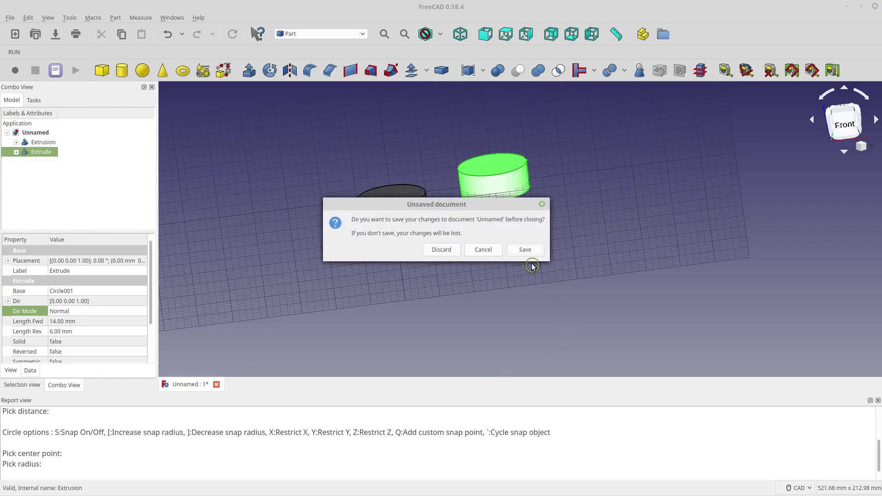
pyautogui.click(441, 251)
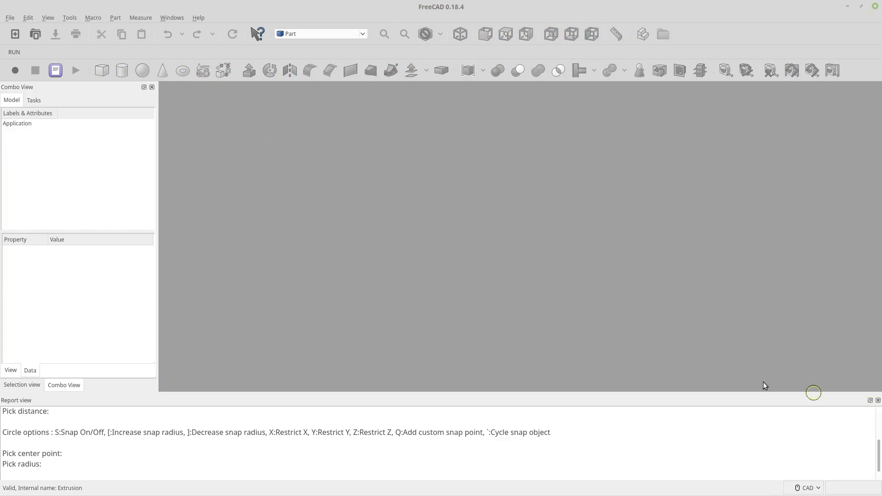
pyautogui.click(877, 401)
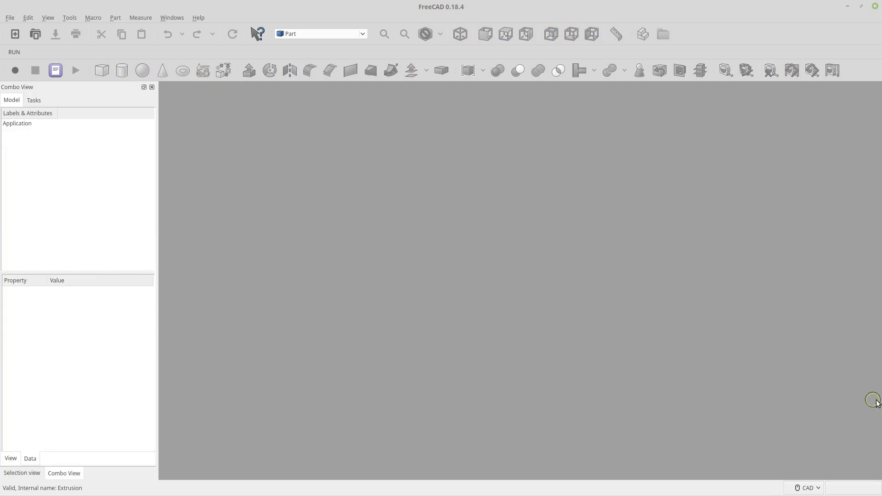
pyautogui.click(19, 42)
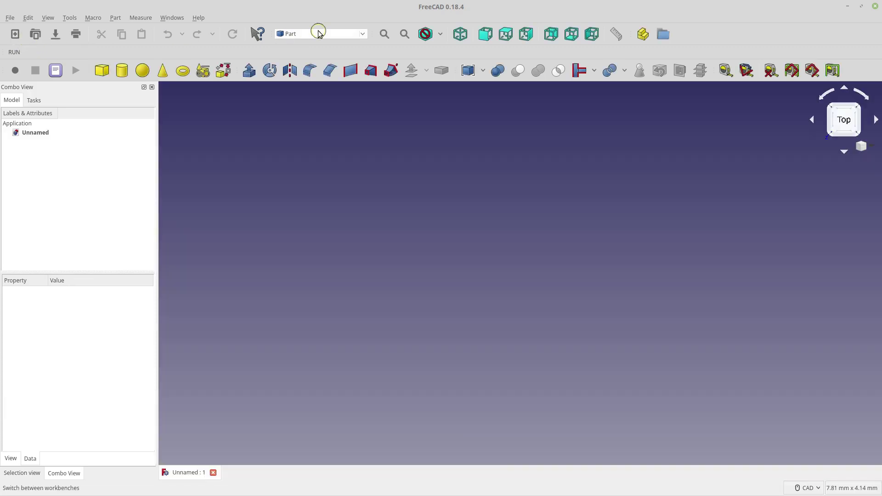
# Switch to the Draft workbench and turn on the drawing grid.
pyautogui.click(316, 33)
pyautogui.click(292, 64)
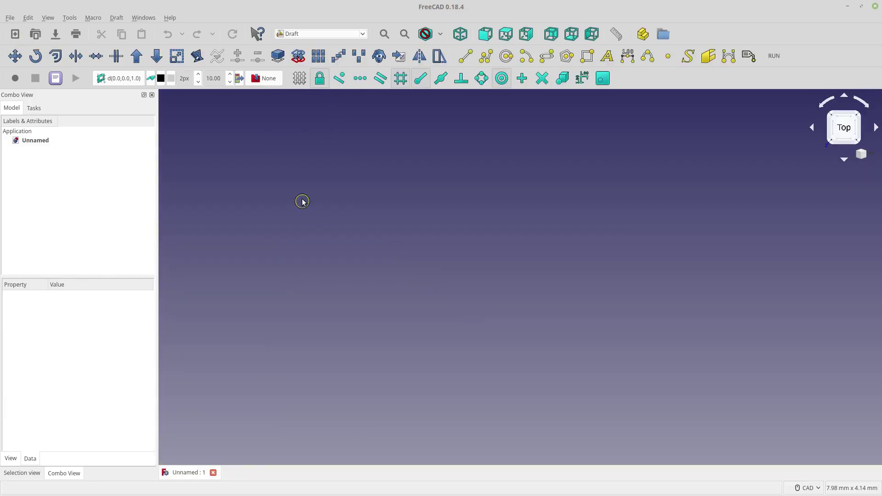
pyautogui.click(299, 78)
pyautogui.scroll(-10, 431, 267)
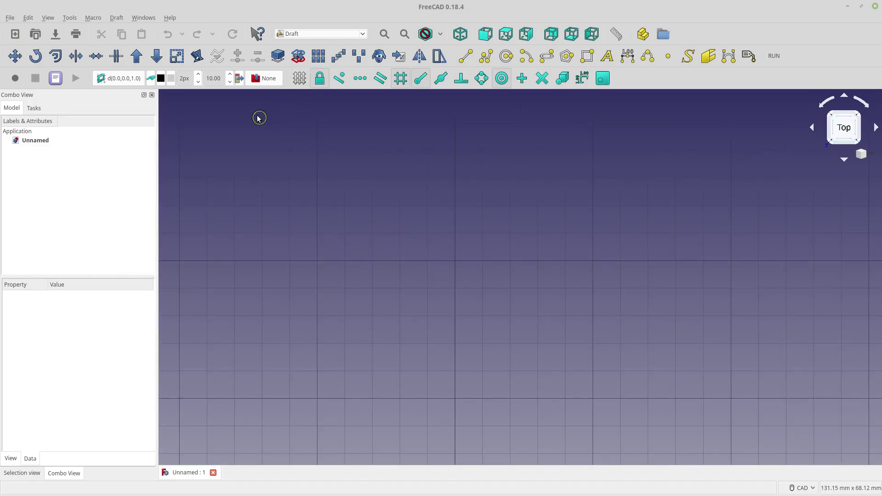
# Set the Draft working plane to XY (top) and return to the straight top view.
pyautogui.click(121, 78)
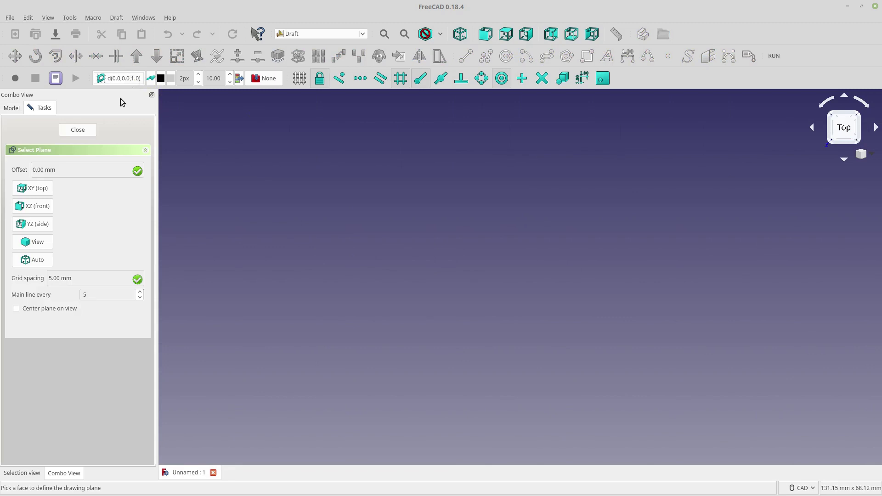
pyautogui.click(40, 193)
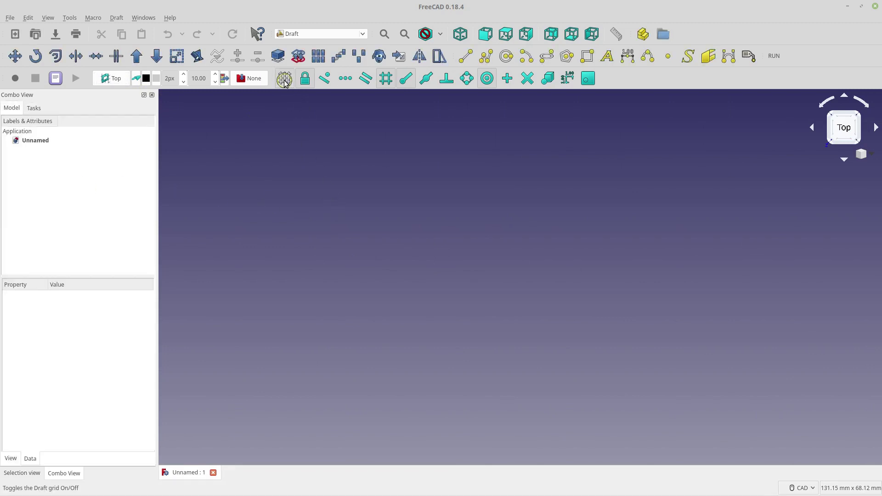
pyautogui.scroll(-5, 391, 216)
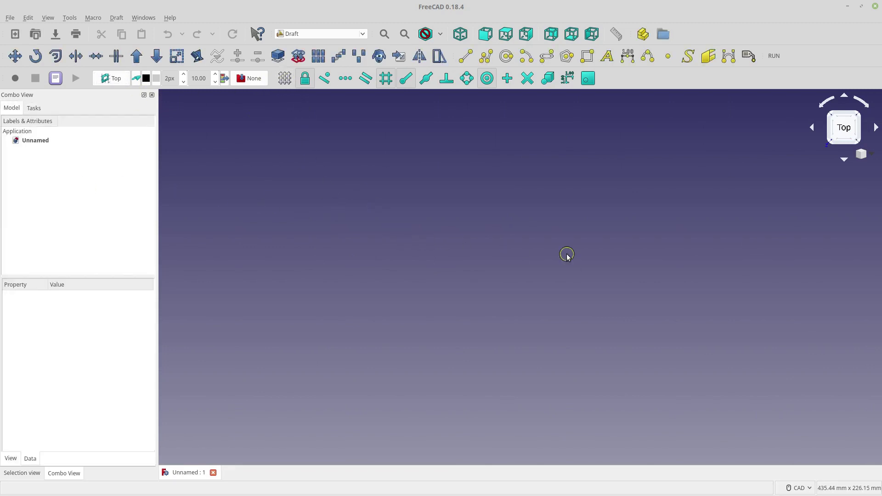
pyautogui.moveTo(569, 252); pyautogui.dragTo(385, 232, button='middle')
pyautogui.scroll(2, 363, 241)
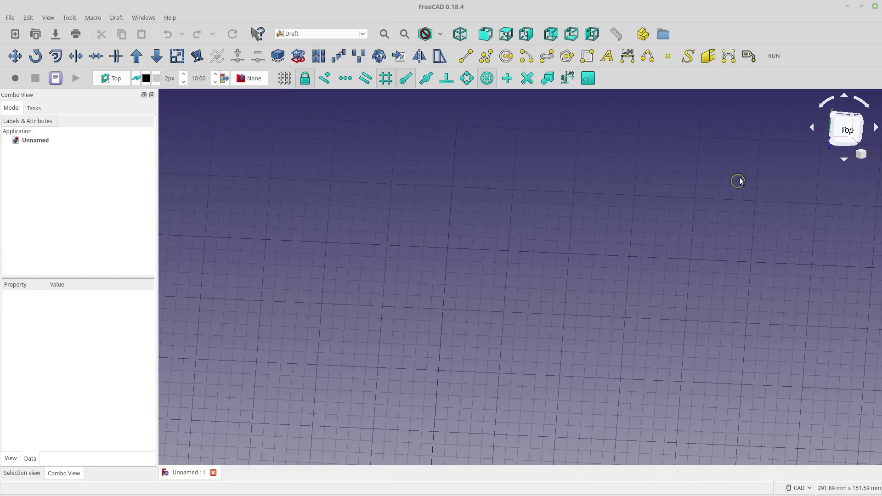
pyautogui.click(846, 130)
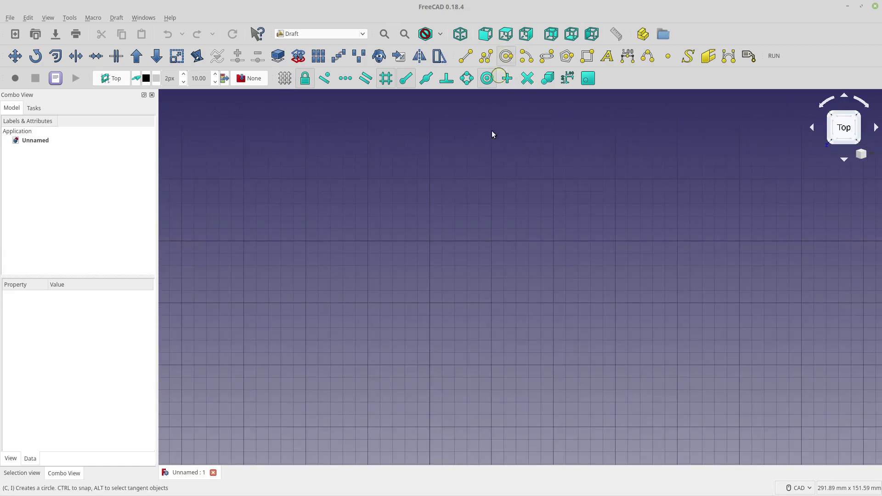
# Draw a Draft circle of radius 55.73 mm on the top plane.
pyautogui.click(430, 241)
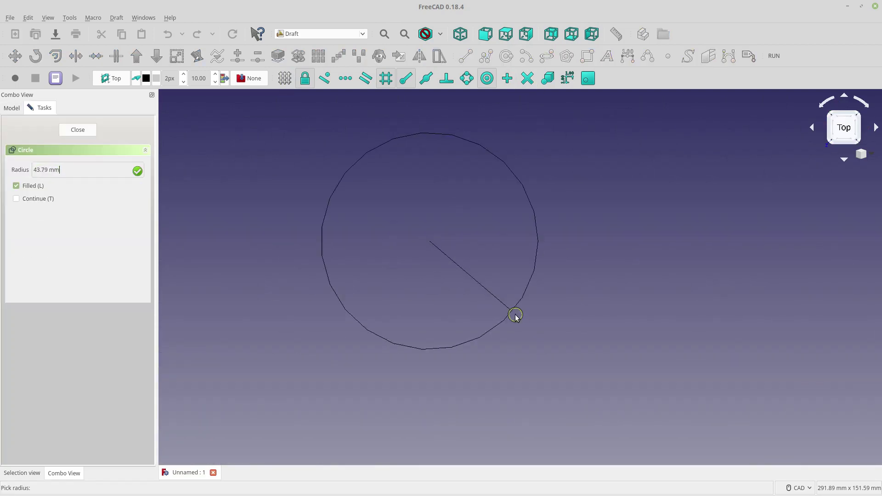
pyautogui.click(531, 331)
pyautogui.scroll(-3, 242, 282)
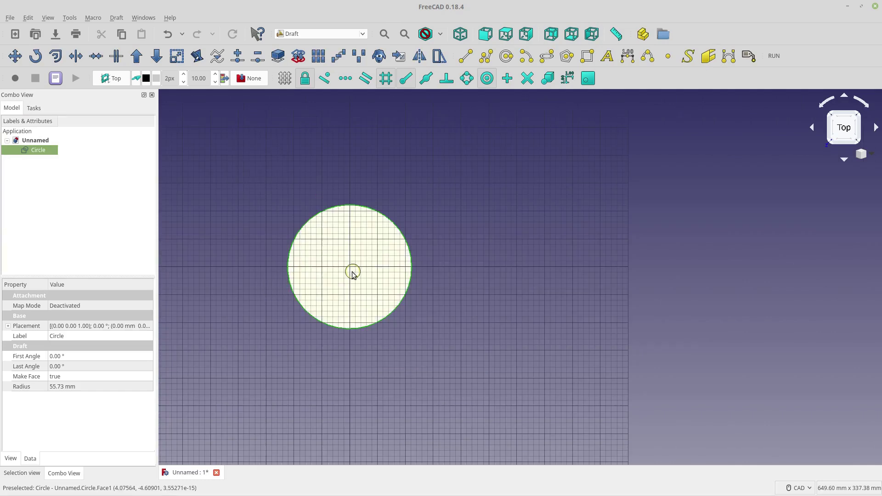
pyautogui.moveTo(300, 402); pyautogui.dragTo(580, 237, button='middle')
# Switch to Front view and set the working plane to XZ (front).
pyautogui.press('1')
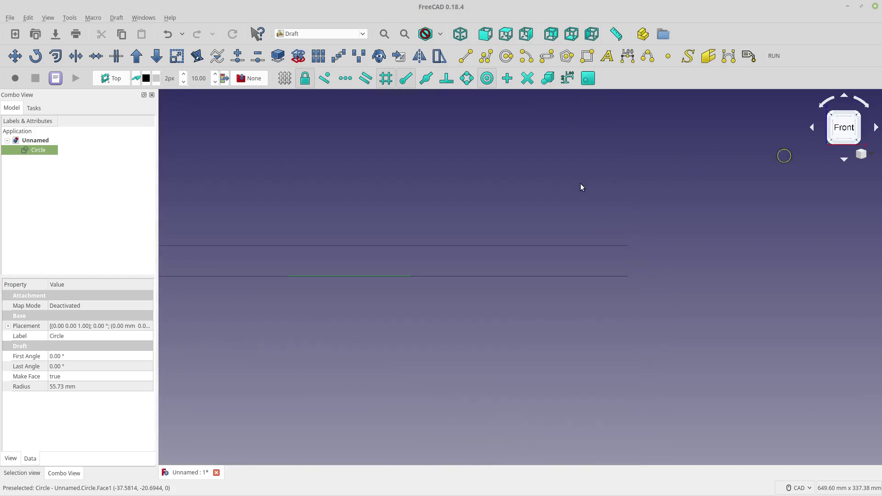
pyautogui.click(125, 81)
pyautogui.click(46, 206)
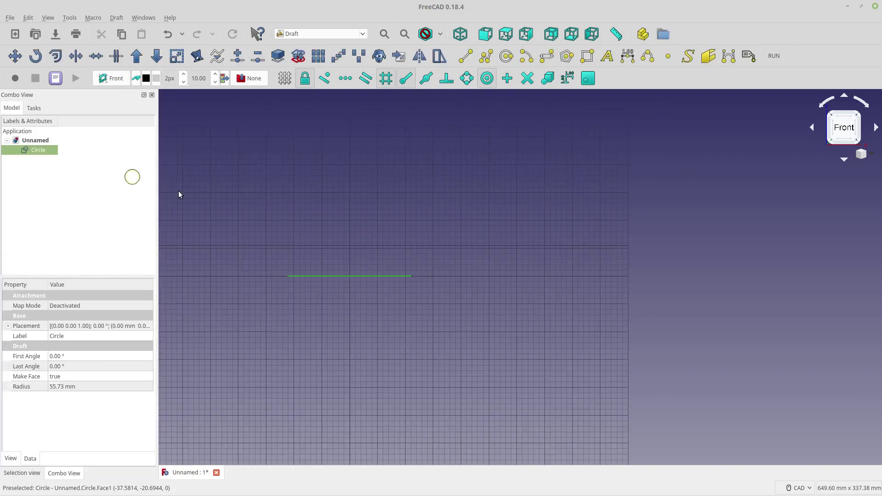
# Extrude the circle 75 mm upward with Trimex into a solid cylinder.
pyautogui.click(74, 56)
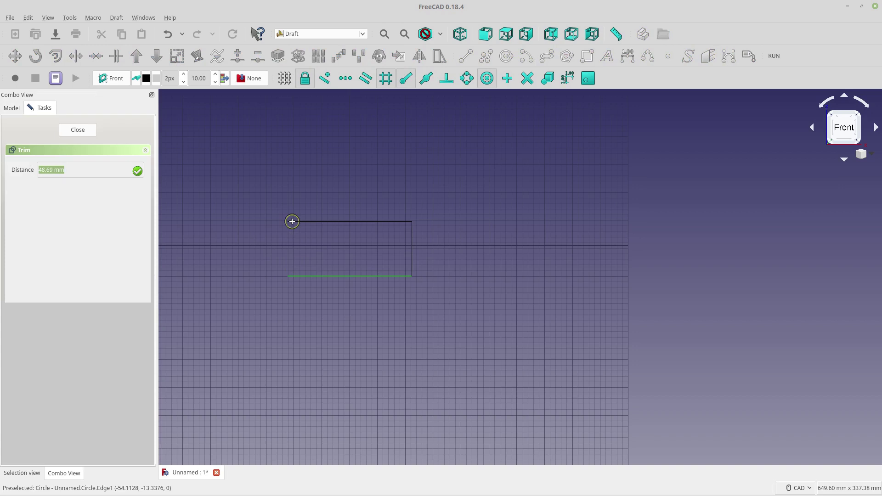
pyautogui.click(292, 193)
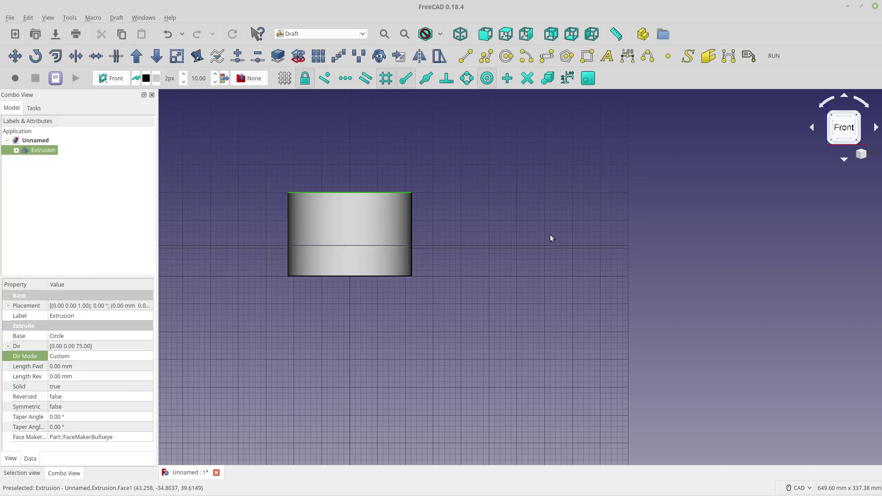
pyautogui.moveTo(550, 239); pyautogui.dragTo(484, 293, button='middle')
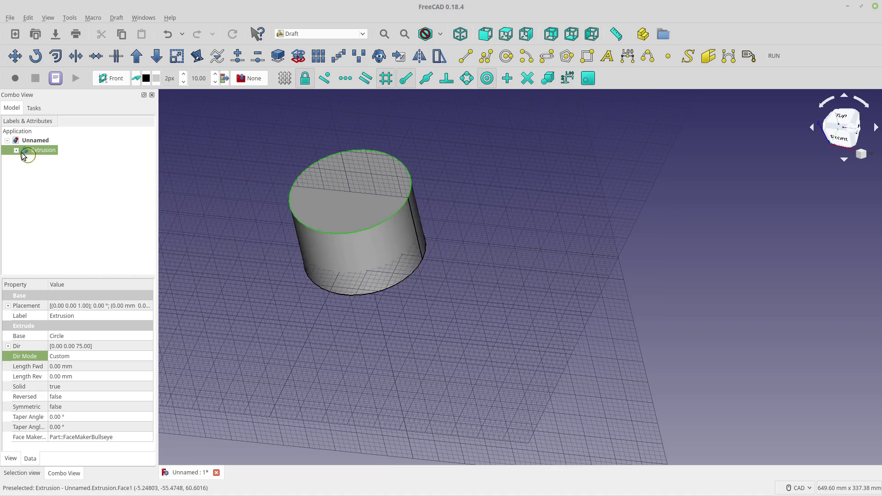
# Delete the Extrusion cylinder and make the hidden Circle visible again.
pyautogui.press('Delete')
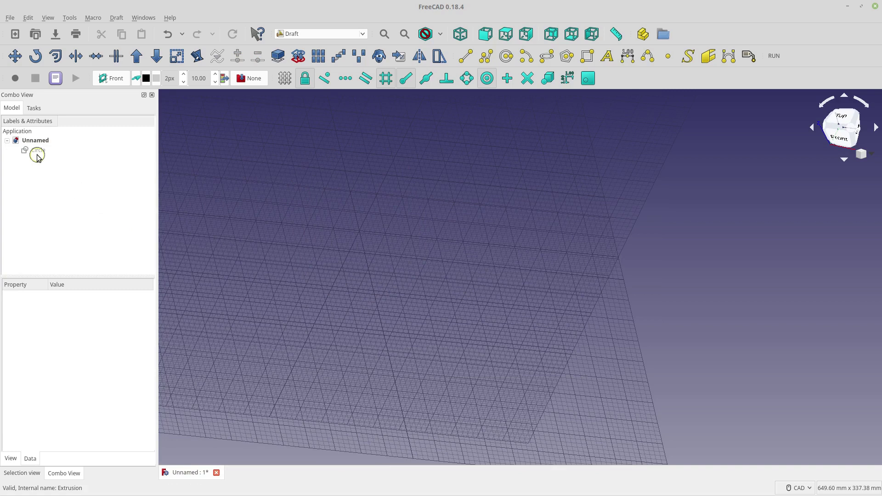
pyautogui.click(37, 152)
pyautogui.press('space')
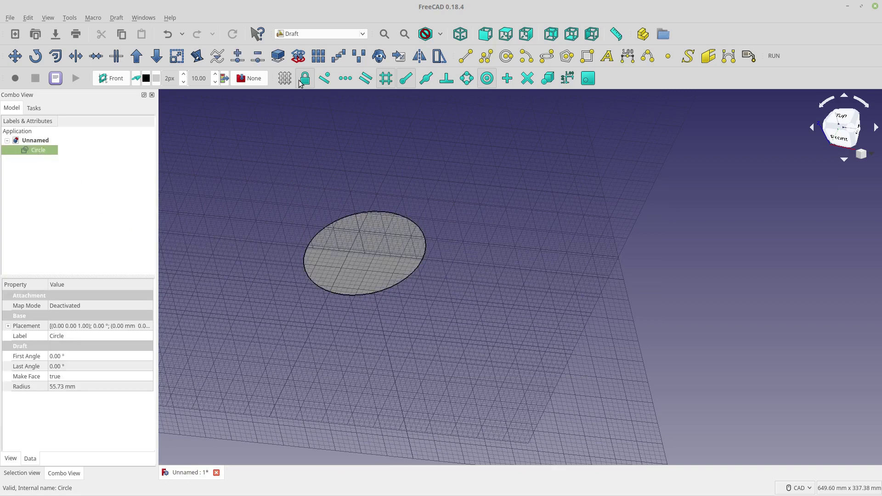
# In the Part workbench, extrude the circle 10 mm into a thin disc.
pyautogui.click(319, 32)
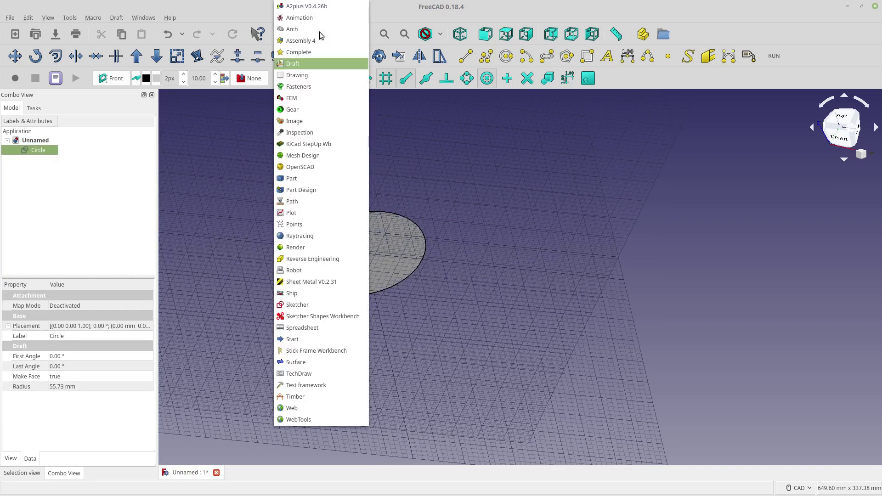
pyautogui.click(298, 179)
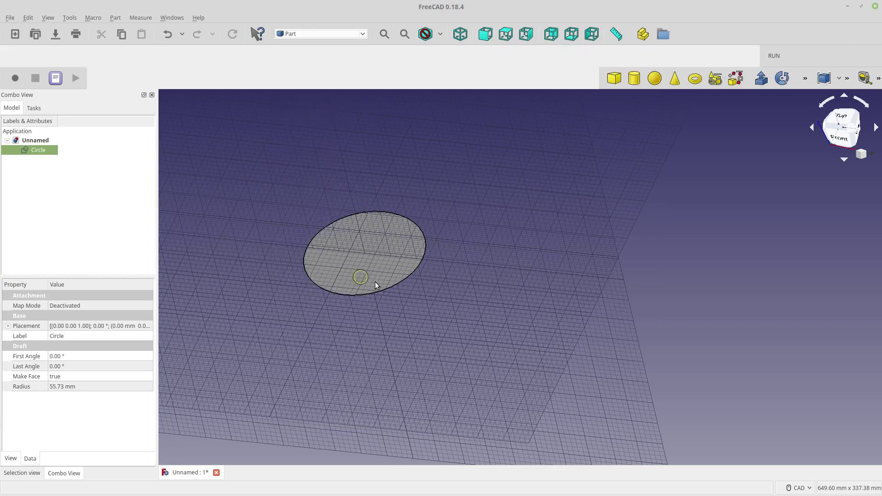
pyautogui.click(375, 282)
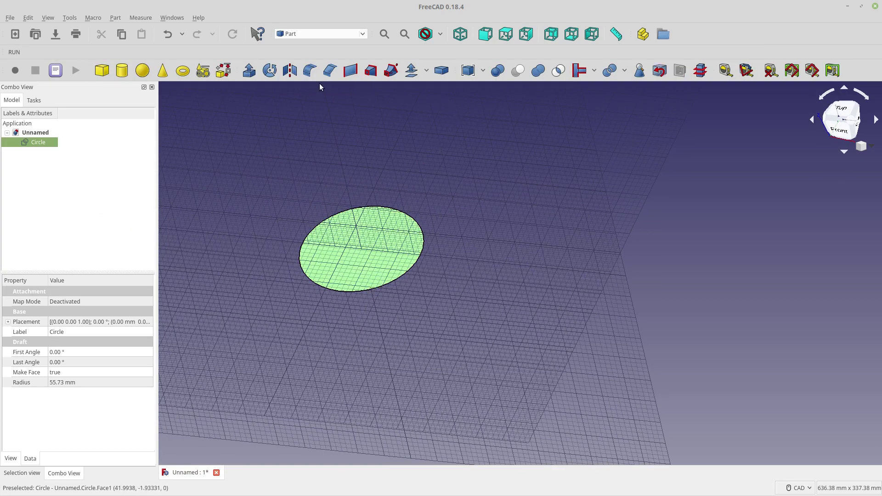
pyautogui.click(248, 71)
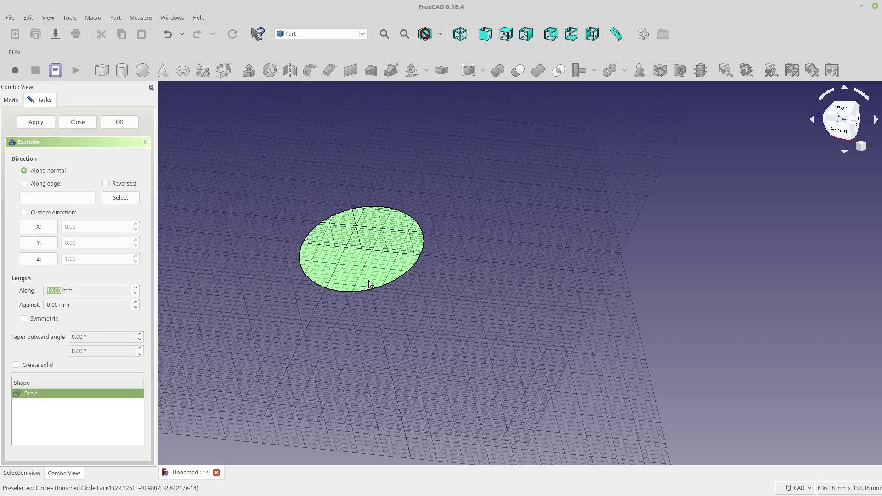
pyautogui.click(120, 123)
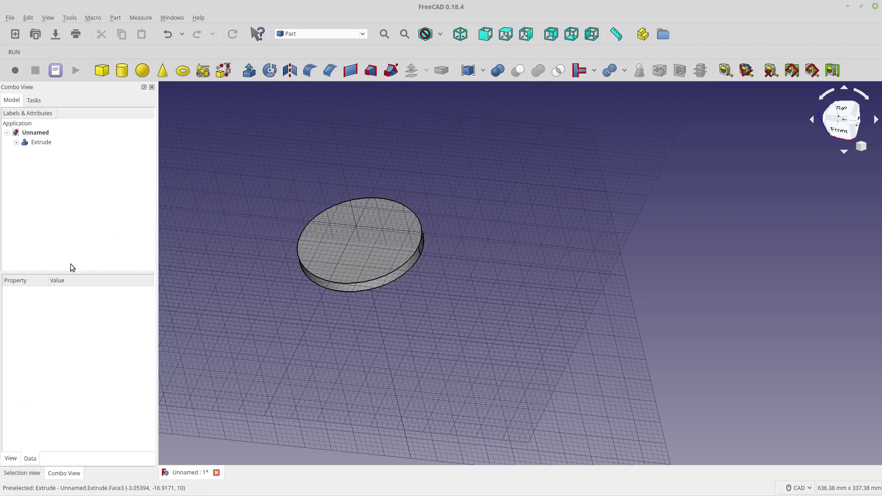
pyautogui.scroll(-2, 252, 321)
pyautogui.scroll(5, 192, 288)
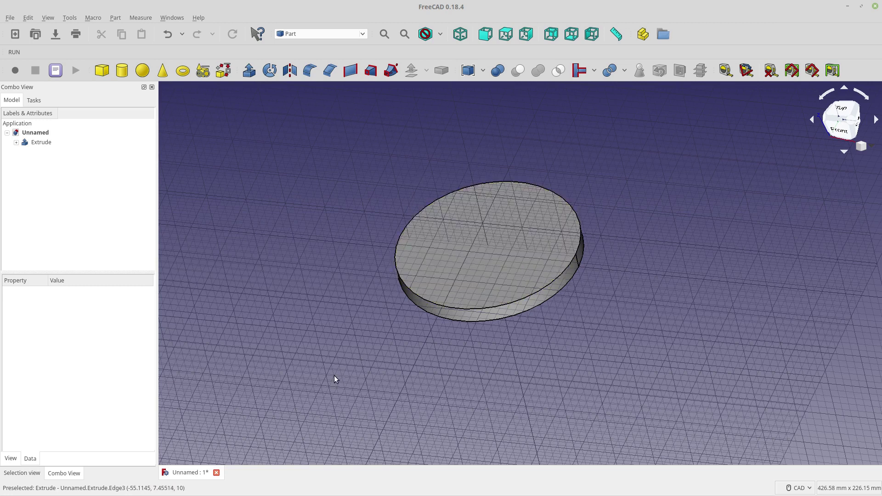
pyautogui.moveTo(334, 379); pyautogui.dragTo(337, 358, button='middle')
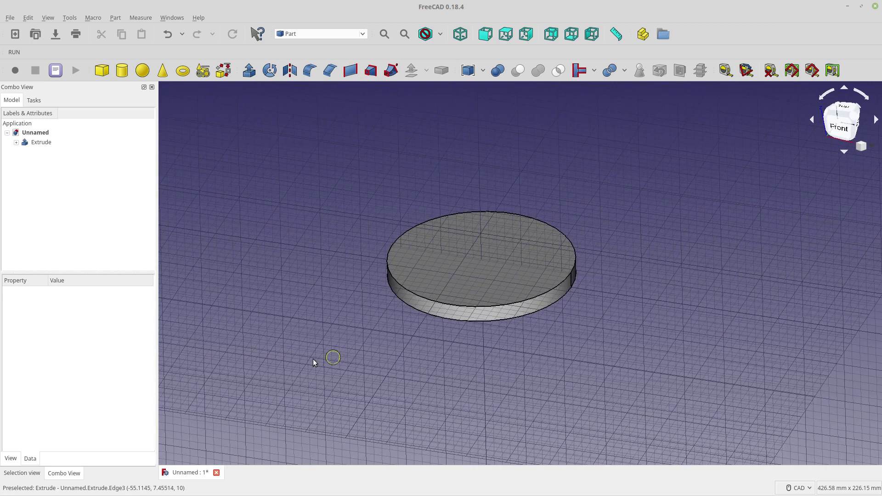